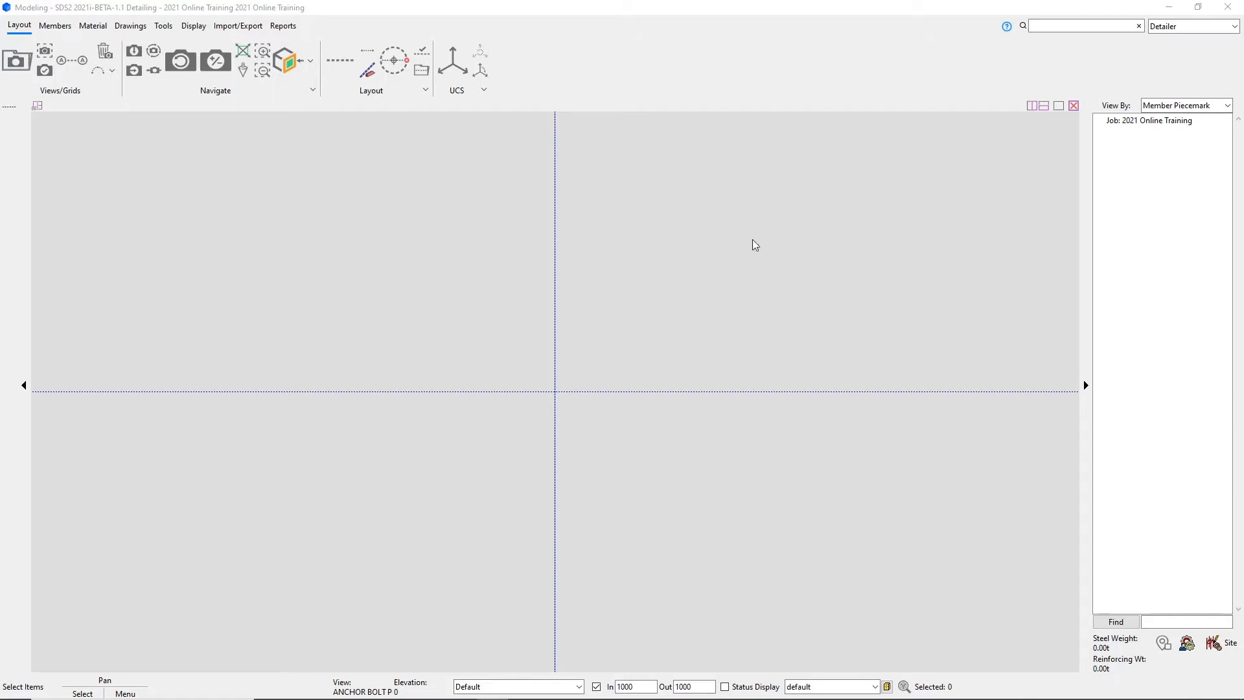
# Step: Search the available commands for "constr" and close the search results
pyautogui.click(1070, 26)
pyautogui.write('constr')
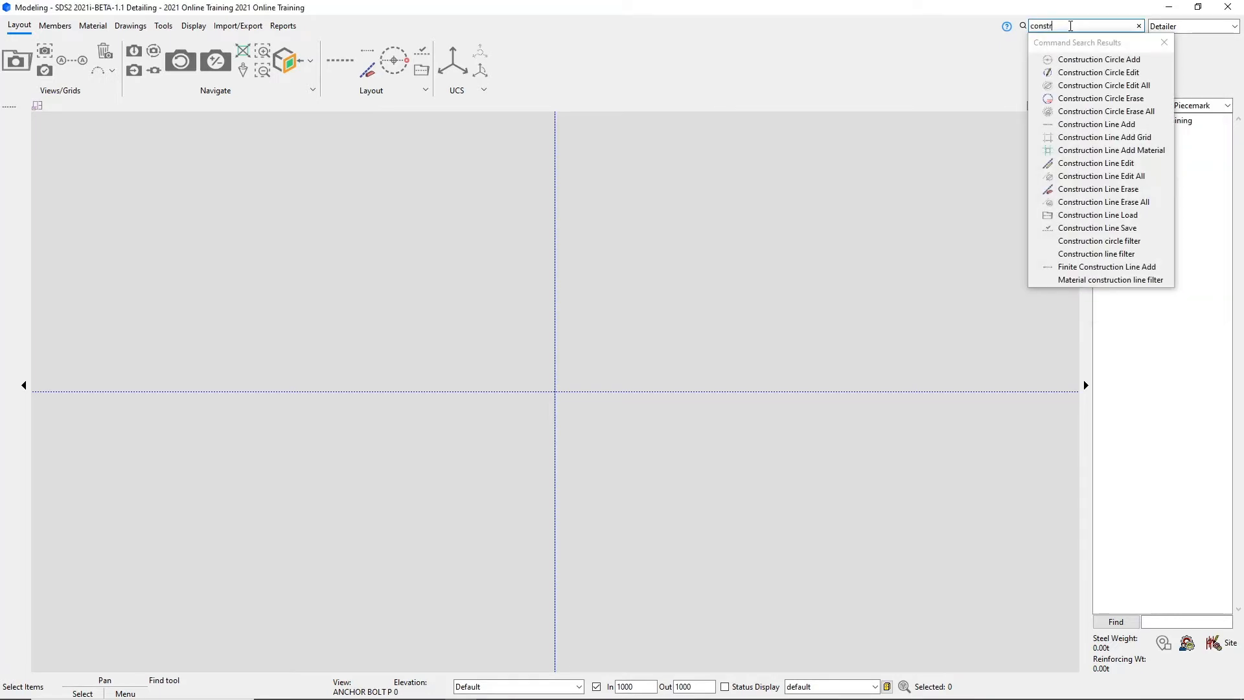
pyautogui.click(1163, 42)
pyautogui.click(1139, 27)
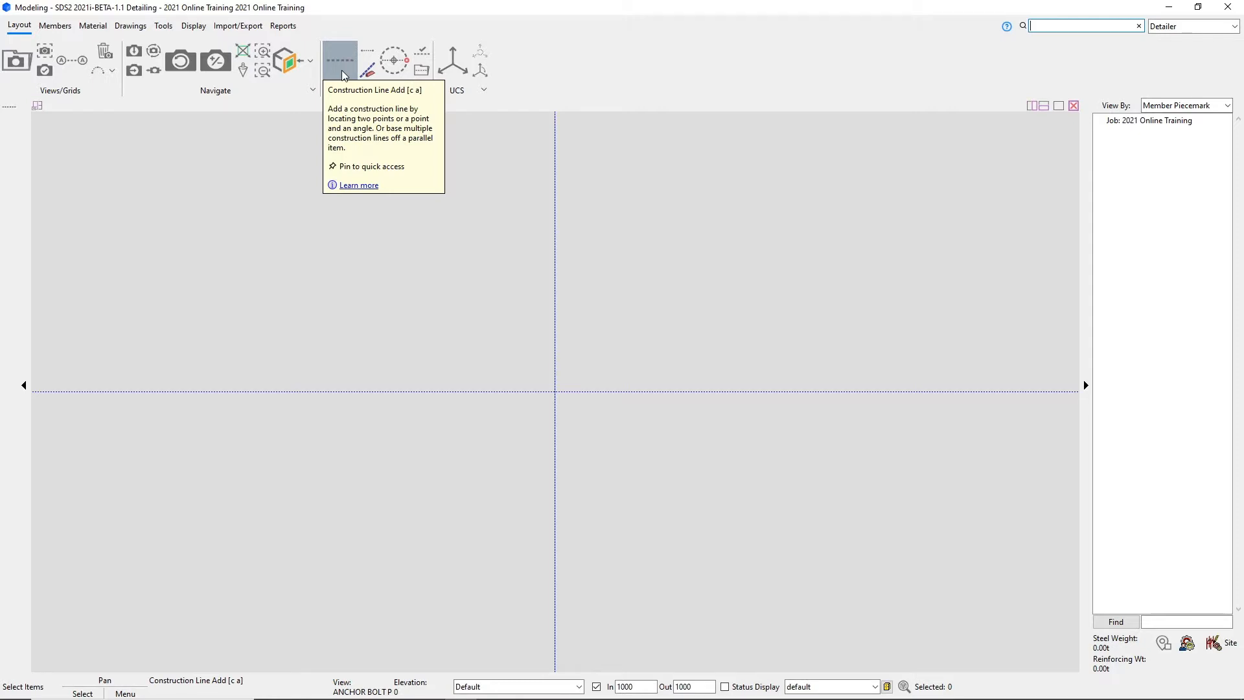
# Step: Add three construction lines parallel to the vertical base line, spaced 7620 apart towards the right
pyautogui.click(341, 70)
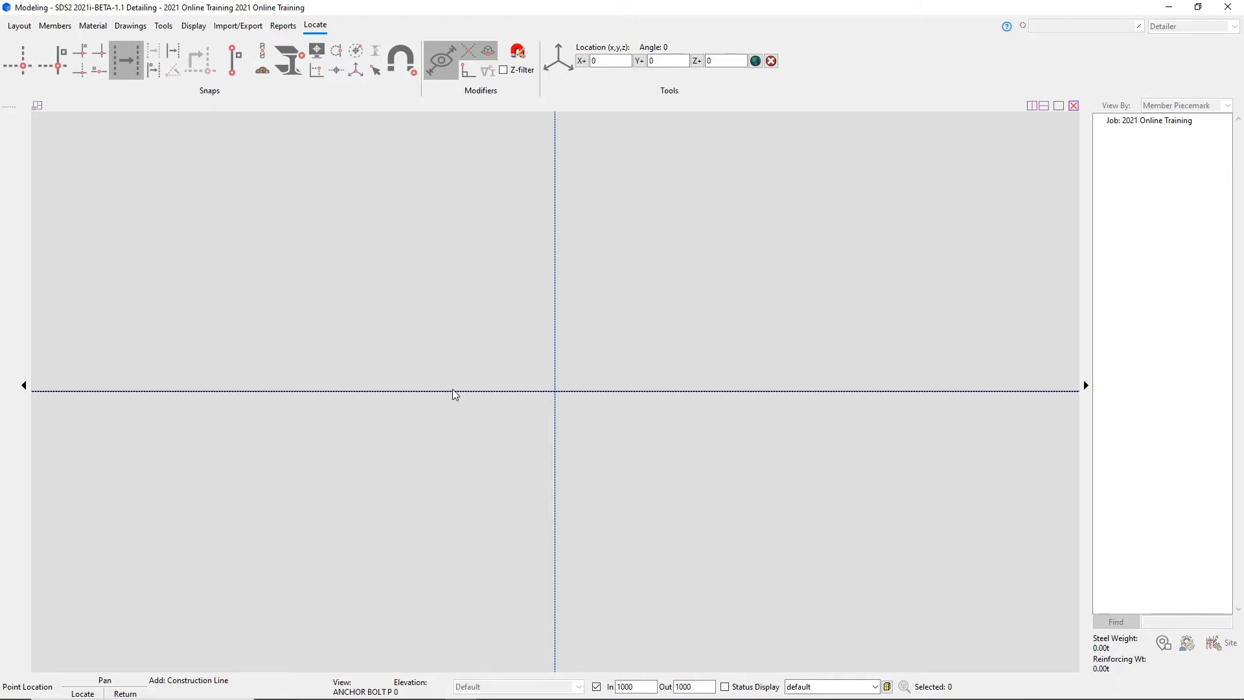
pyautogui.click(452, 345)
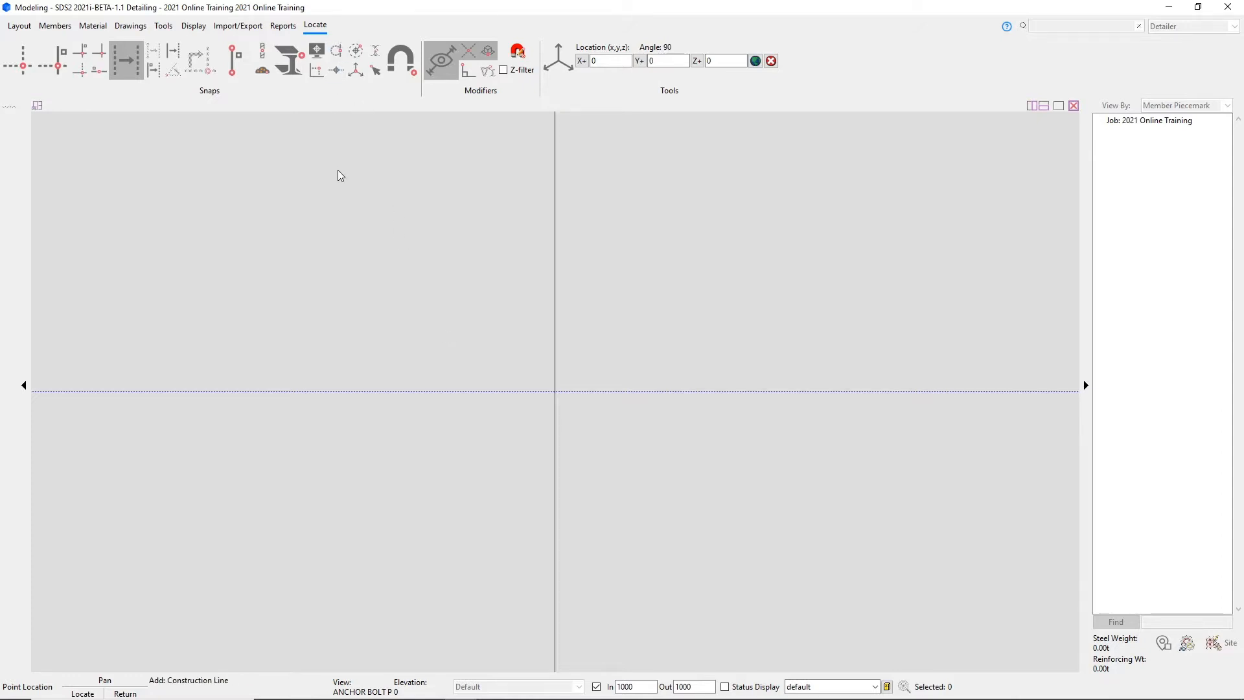
pyautogui.click(335, 218)
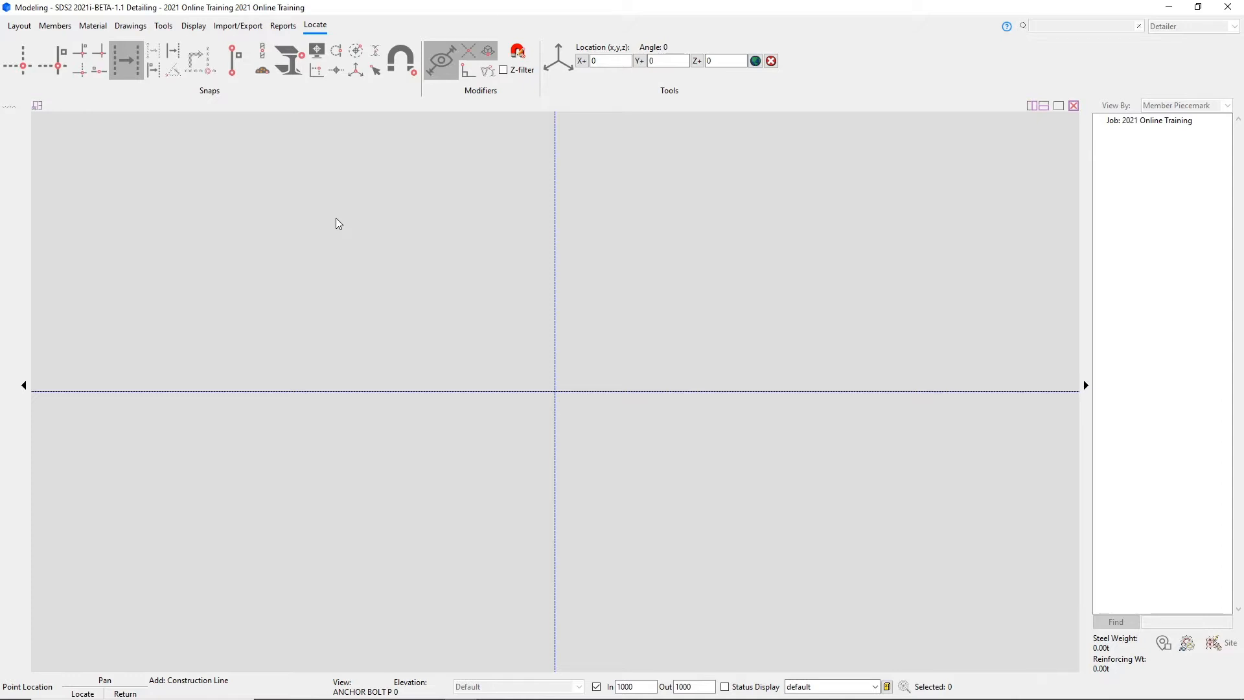
pyautogui.click(126, 61)
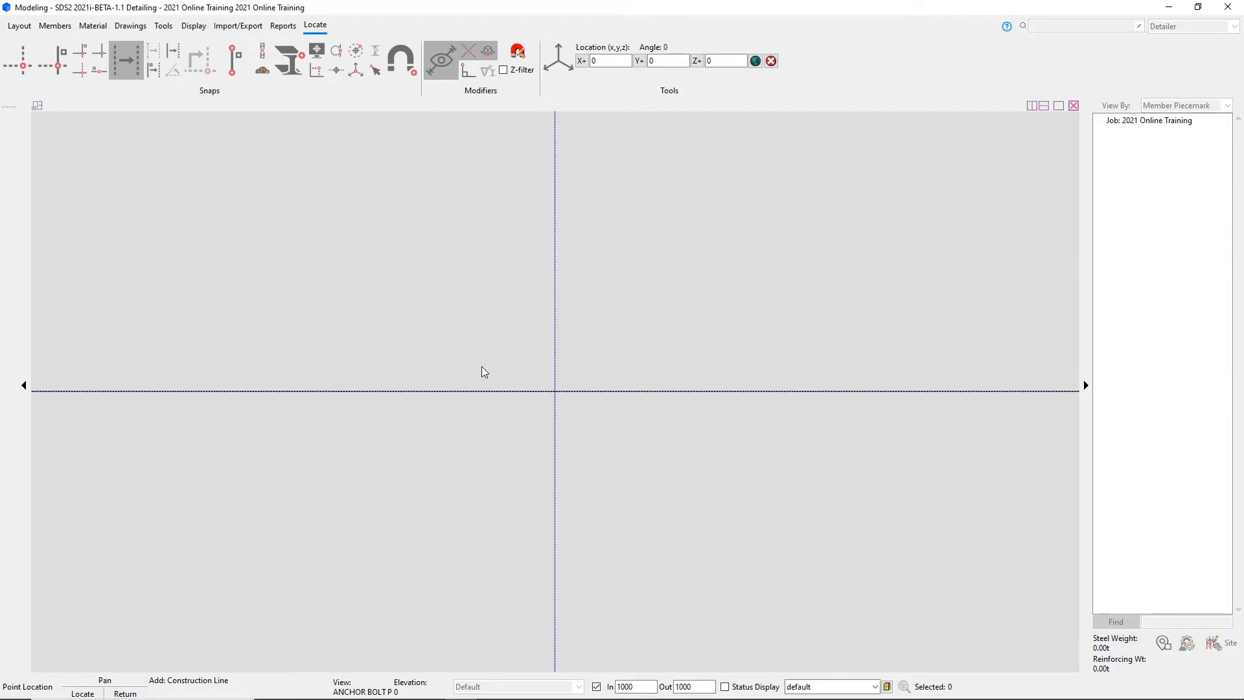
pyautogui.click(555, 243)
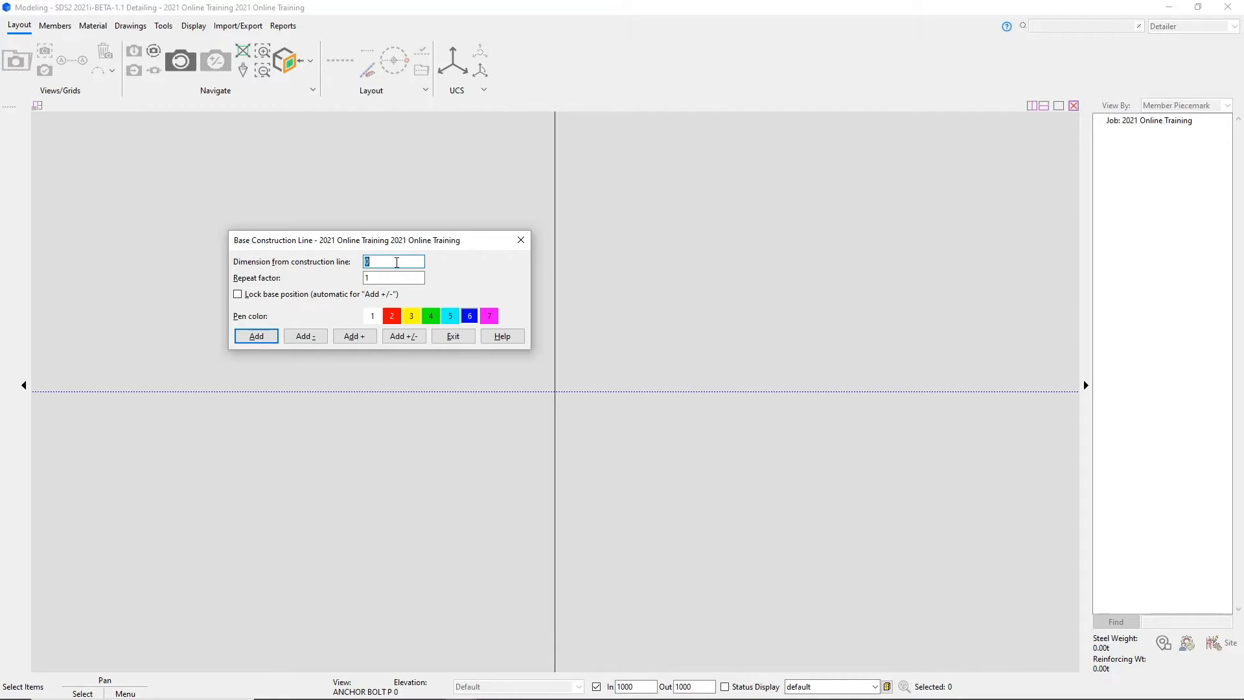
pyautogui.write('762')
pyautogui.press('Tab')
pyautogui.write('3')
pyautogui.click(256, 336)
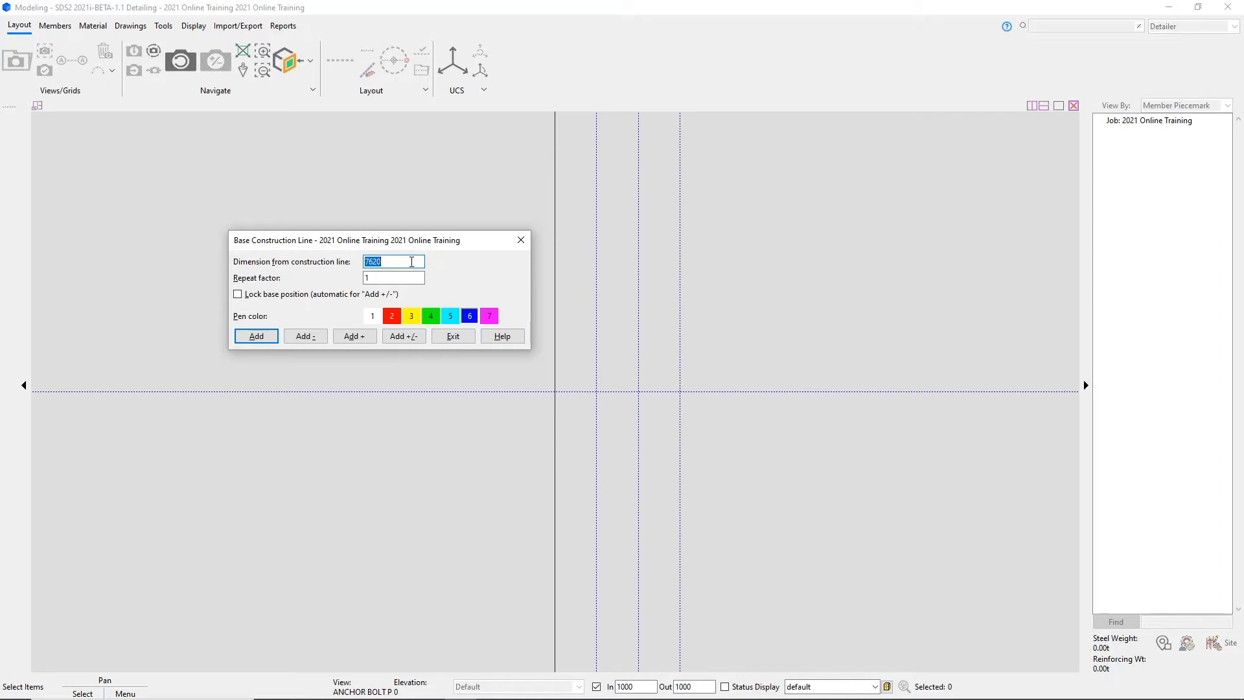
# Step: Add one more vertical construction line 6096 beyond the last one and finish the vertical set
pyautogui.write('6096')
pyautogui.click(272, 337)
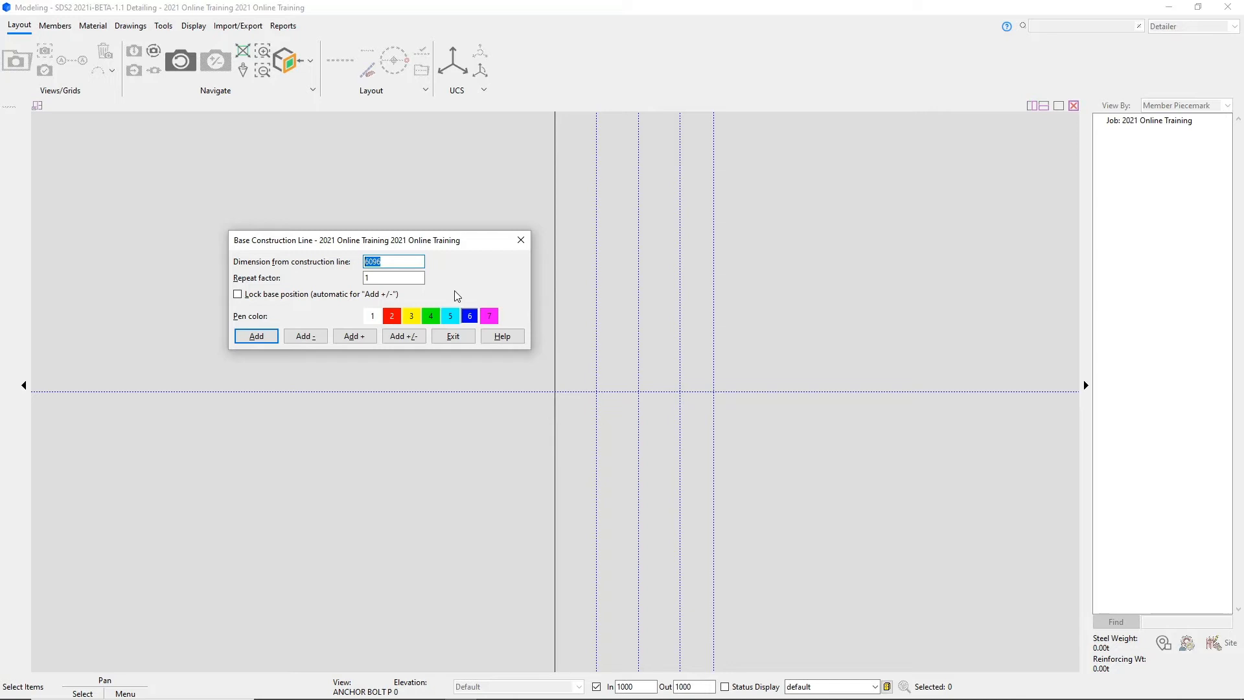
pyautogui.click(454, 336)
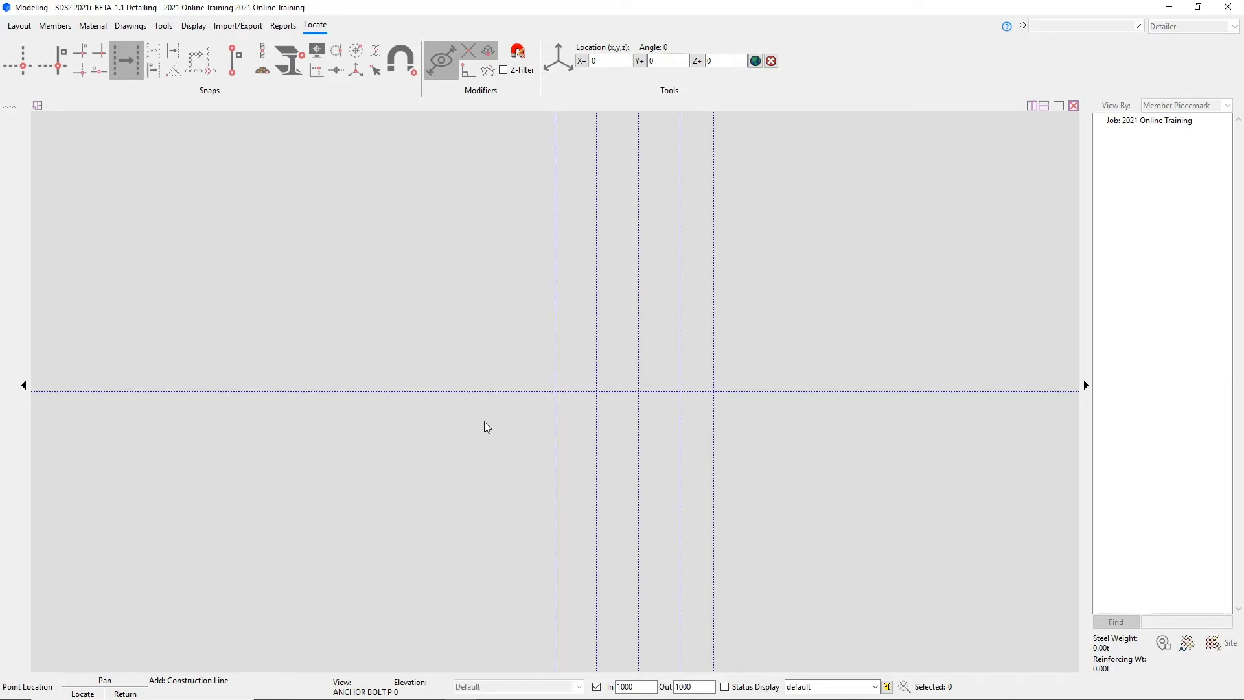
# Step: Add construction lines below the horizontal base line: one at 6096, followed by two more spaced 2286 apart
pyautogui.click(499, 394)
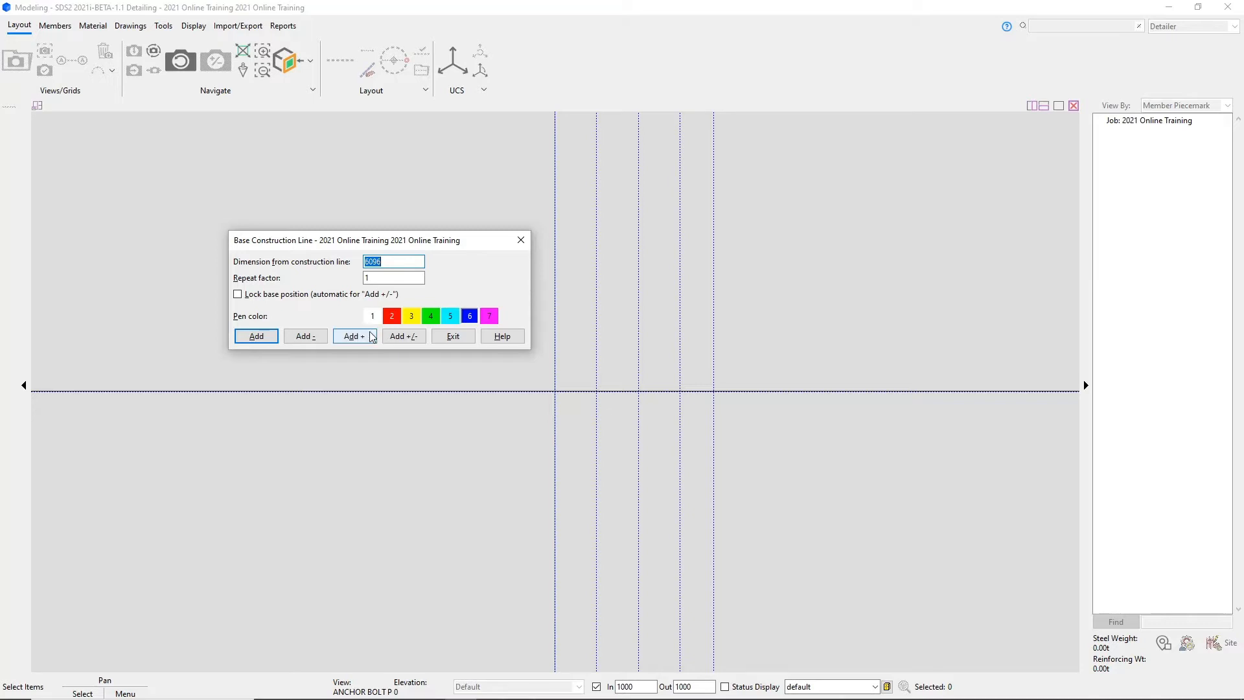
pyautogui.click(318, 340)
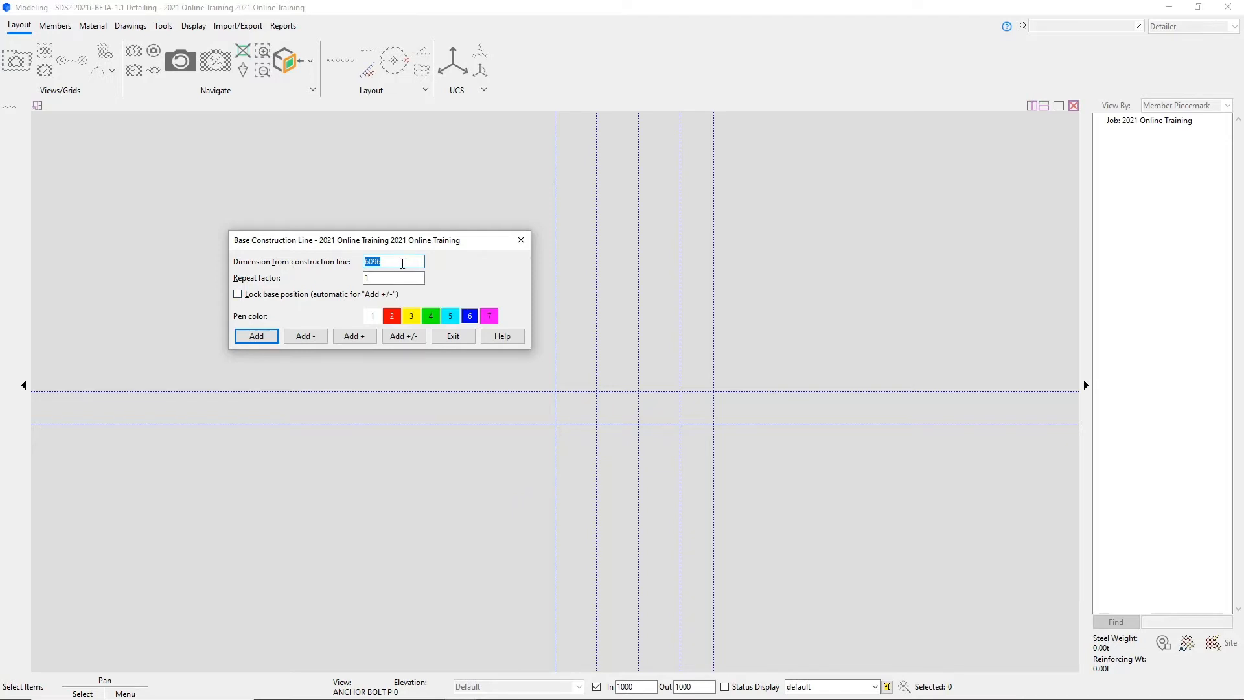
pyautogui.write('2286')
pyautogui.click(392, 277)
pyautogui.write('2')
pyautogui.click(305, 336)
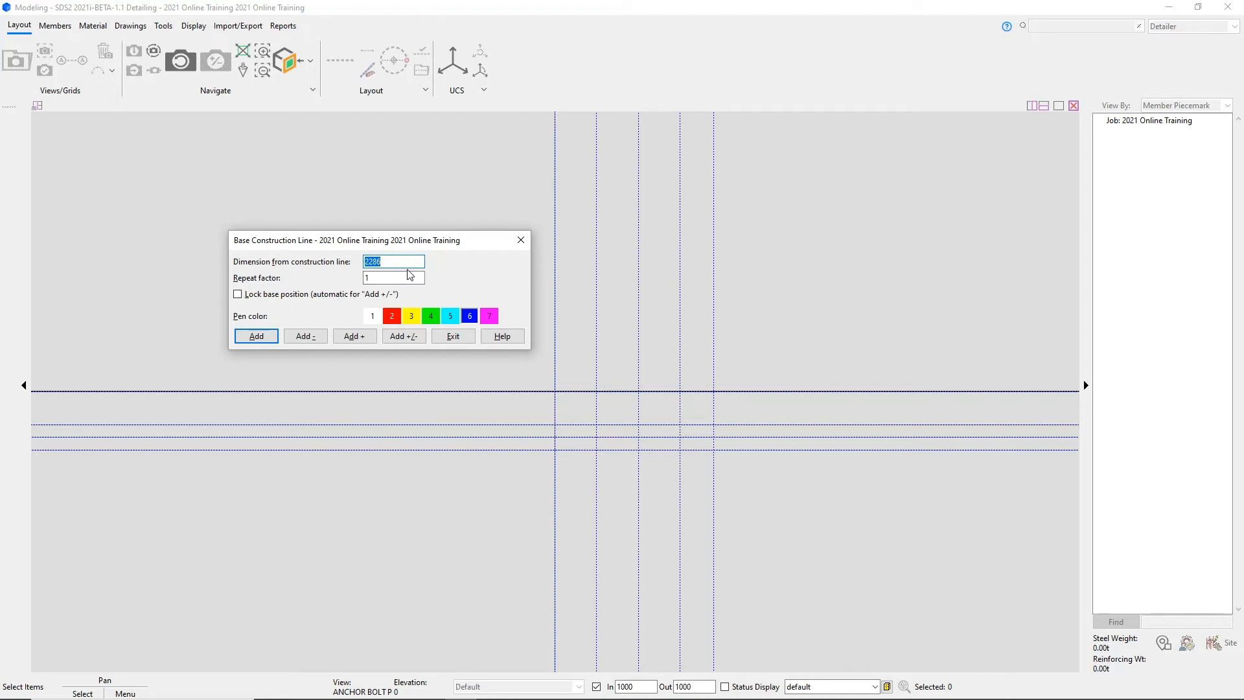
# Step: Add one more horizontal construction line 6096 below the last one and leave the construction line command
pyautogui.write('6096')
pyautogui.click(313, 342)
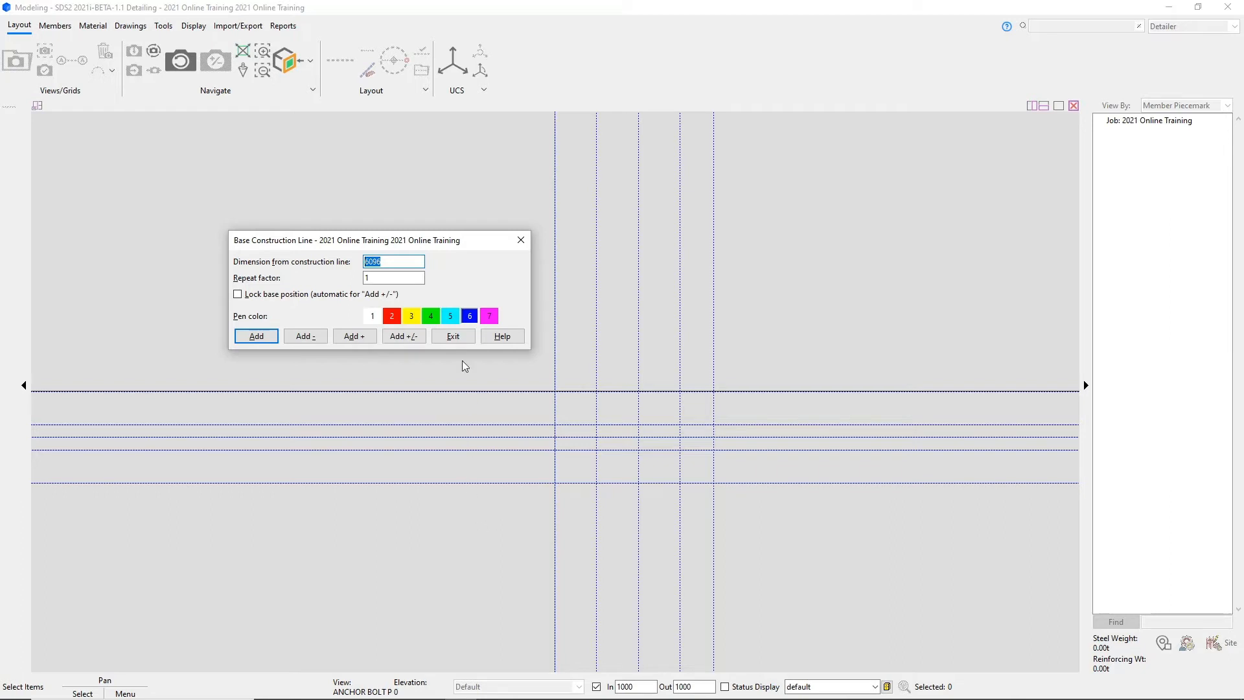
pyautogui.click(459, 337)
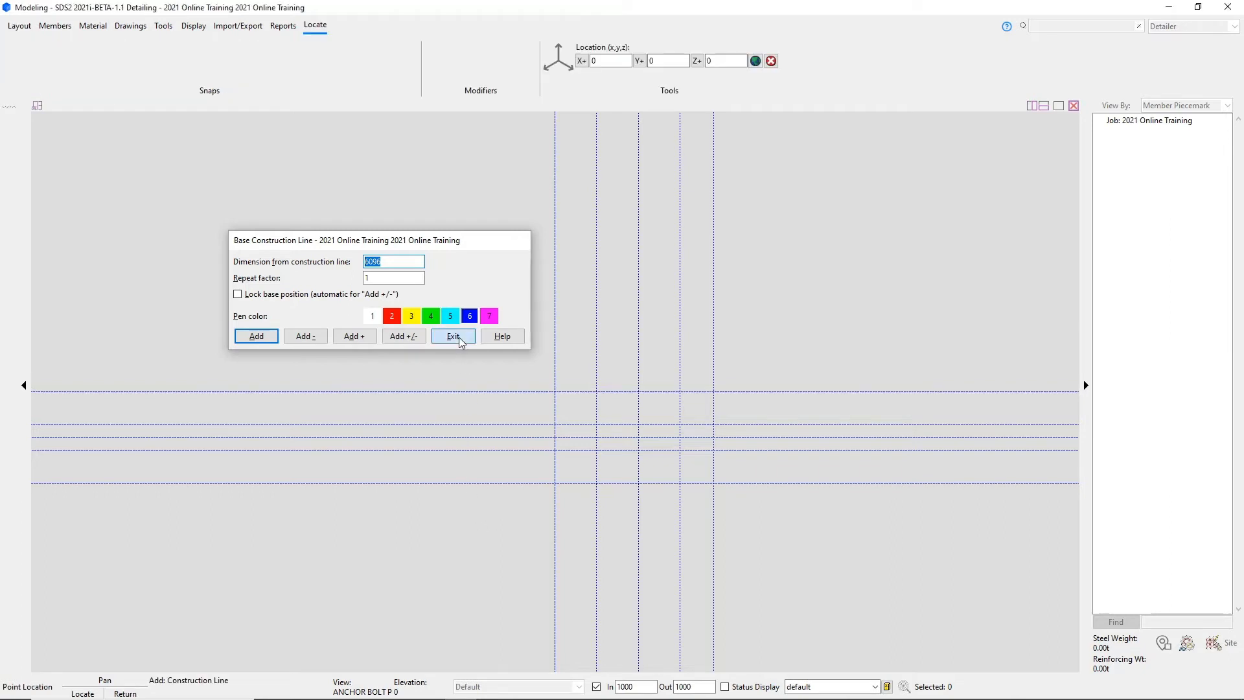
pyautogui.click(415, 531)
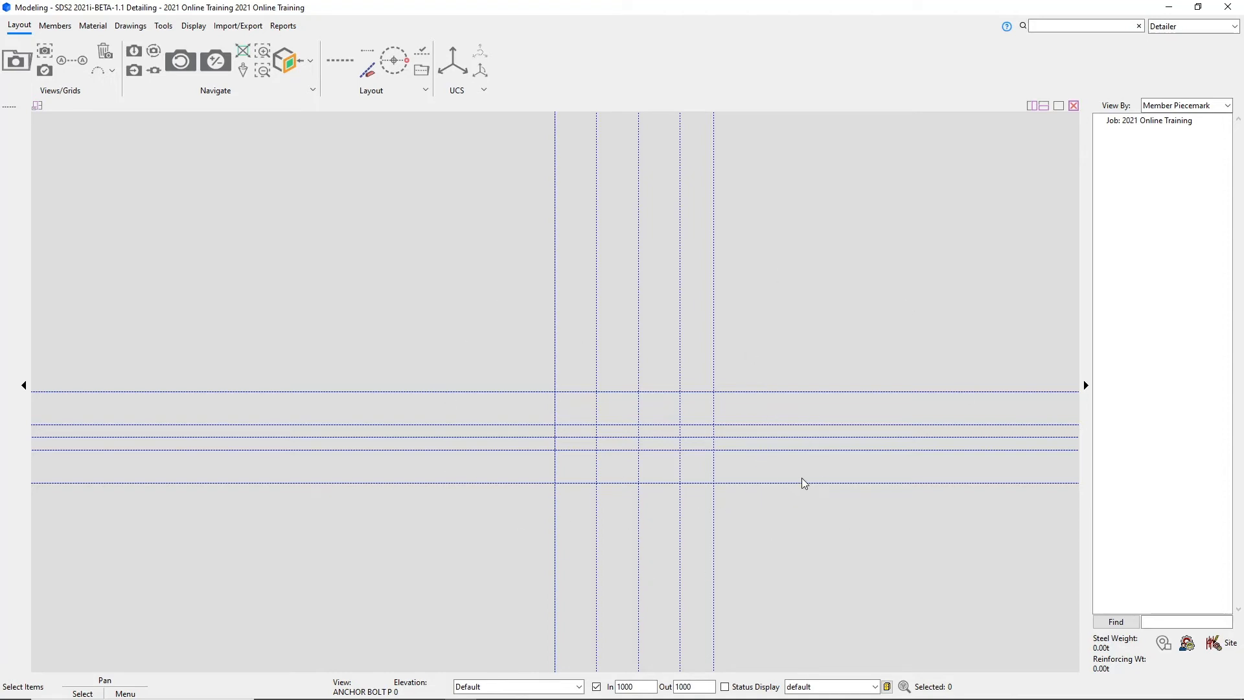
# Step: Measure the distance between the first two vertical construction lines along the uppermost horizontal line with the Ruler
pyautogui.scroll(2, 802, 482)
pyautogui.scroll(1, 465, 416)
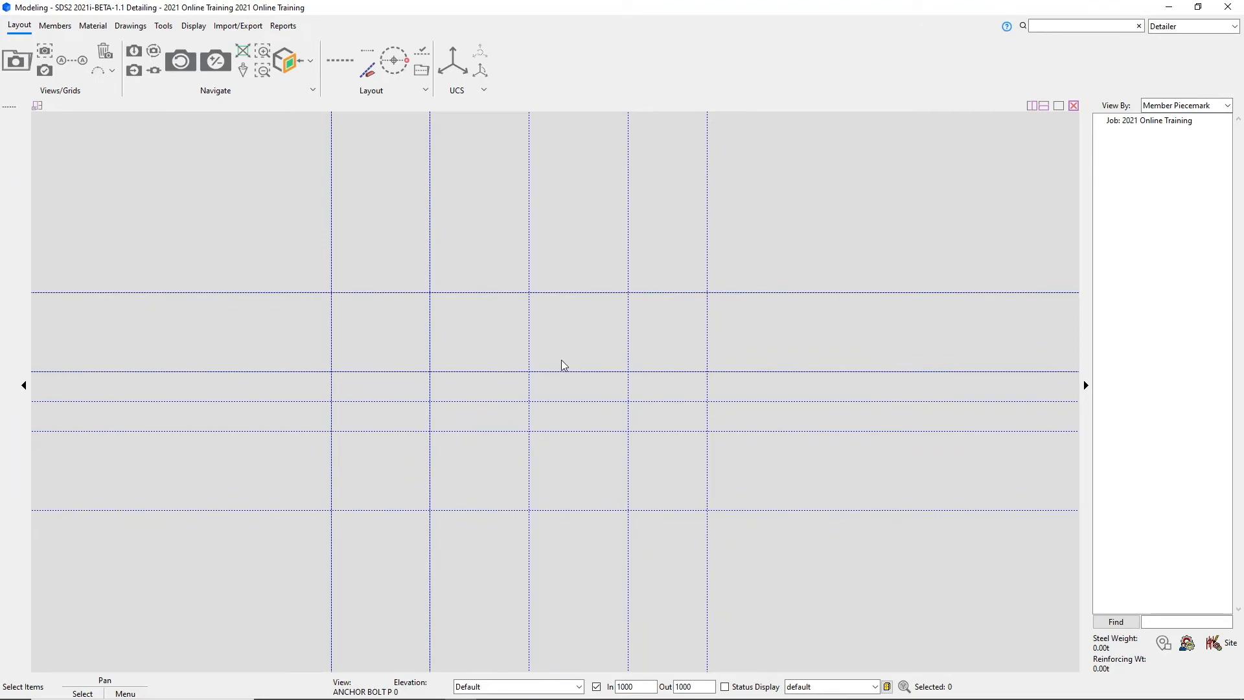
pyautogui.moveTo(561, 365); pyautogui.dragTo(580, 344, button='middle')
pyautogui.scroll(1, 565, 347)
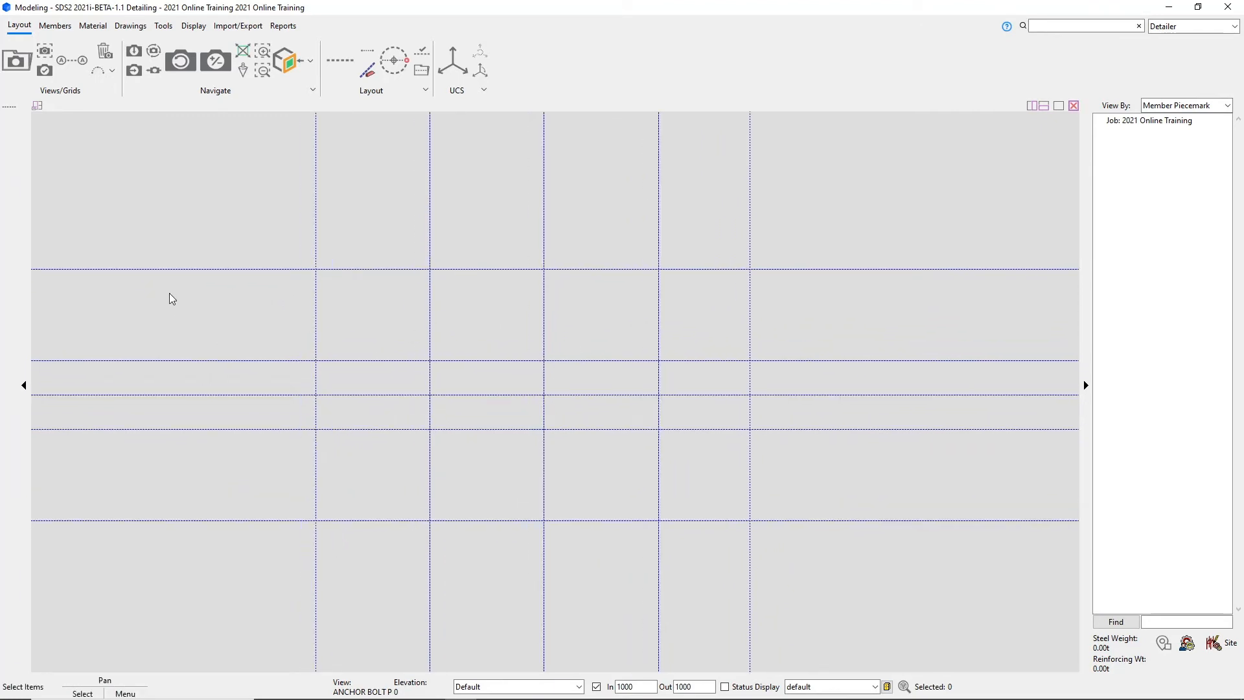
pyautogui.click(163, 26)
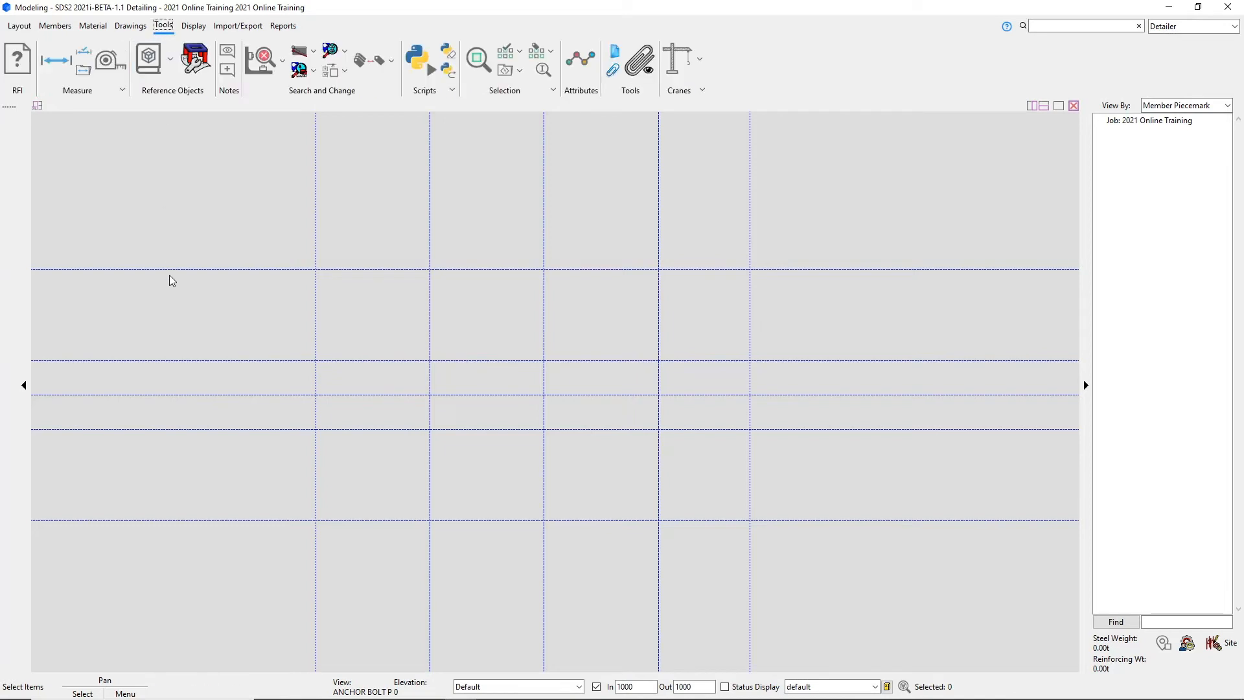
pyautogui.click(109, 69)
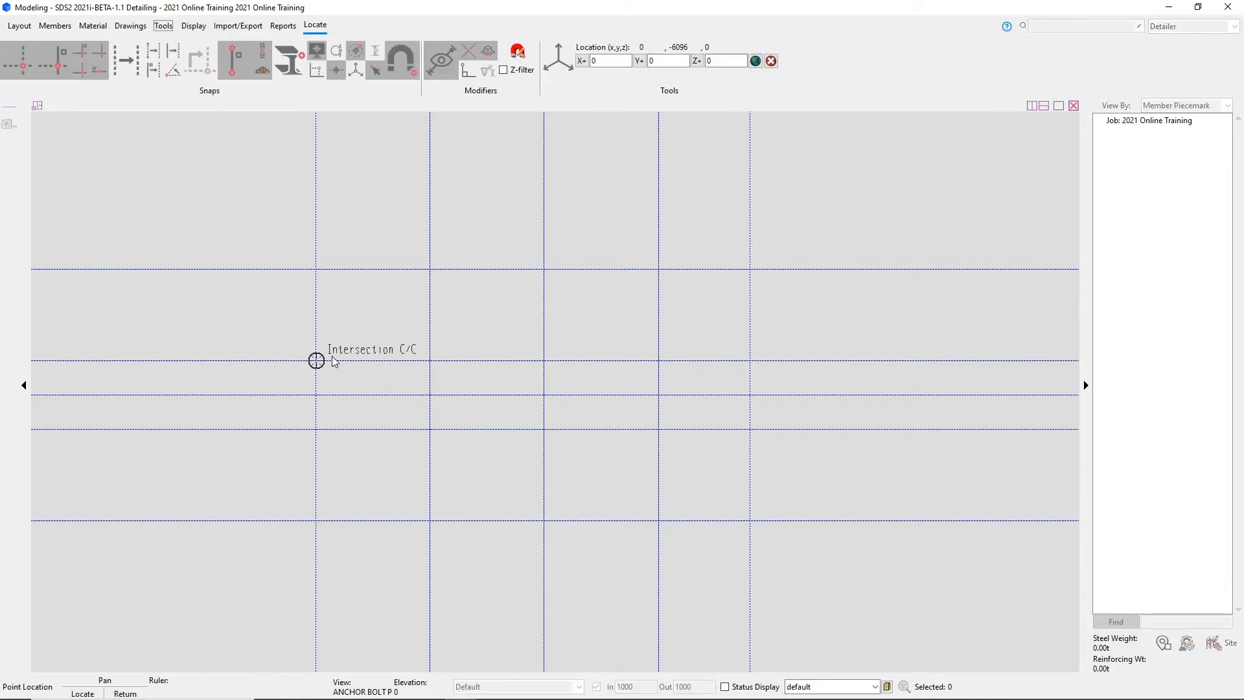
pyautogui.click(316, 268)
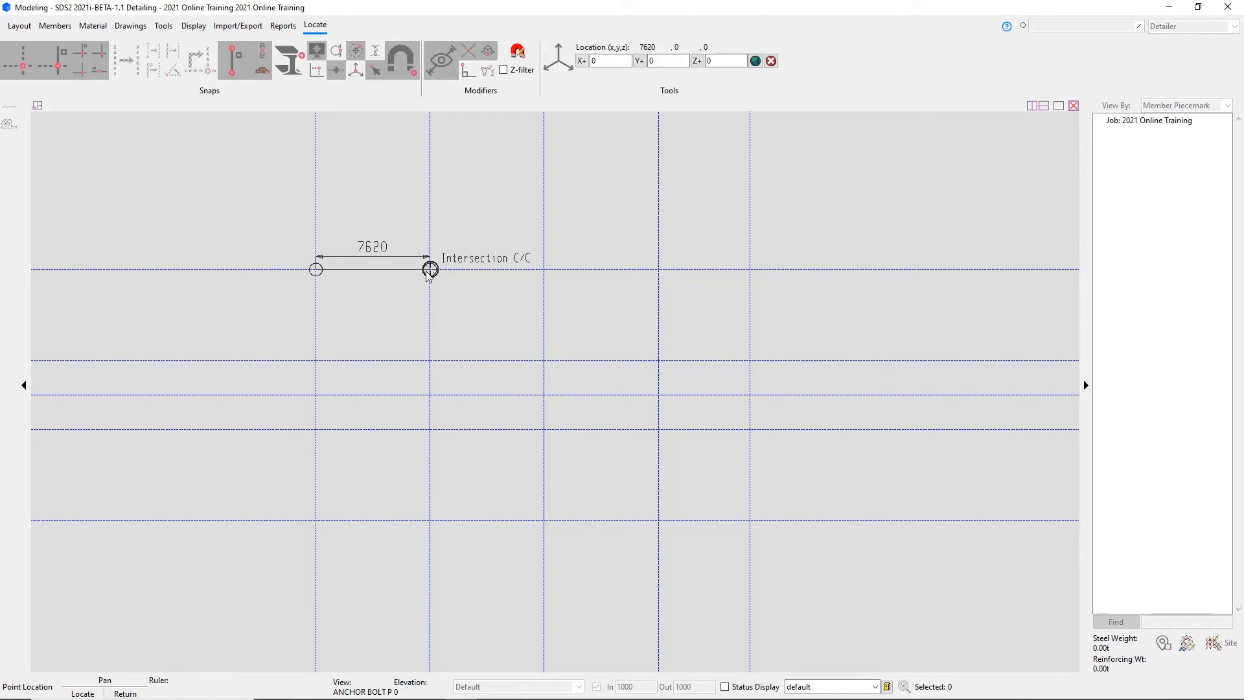
pyautogui.click(430, 269)
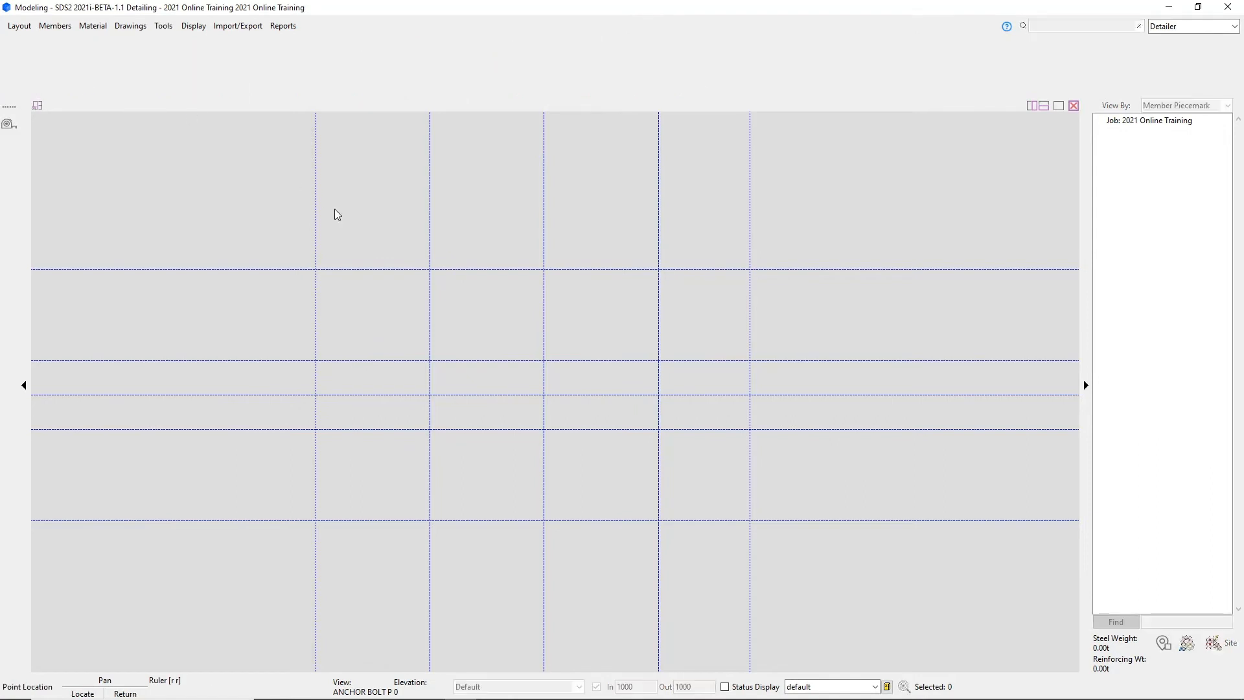
# Step: Measure along the leftmost vertical line the spacing of the top two horizontal lines and of the closely spaced middle lines
pyautogui.click(316, 361)
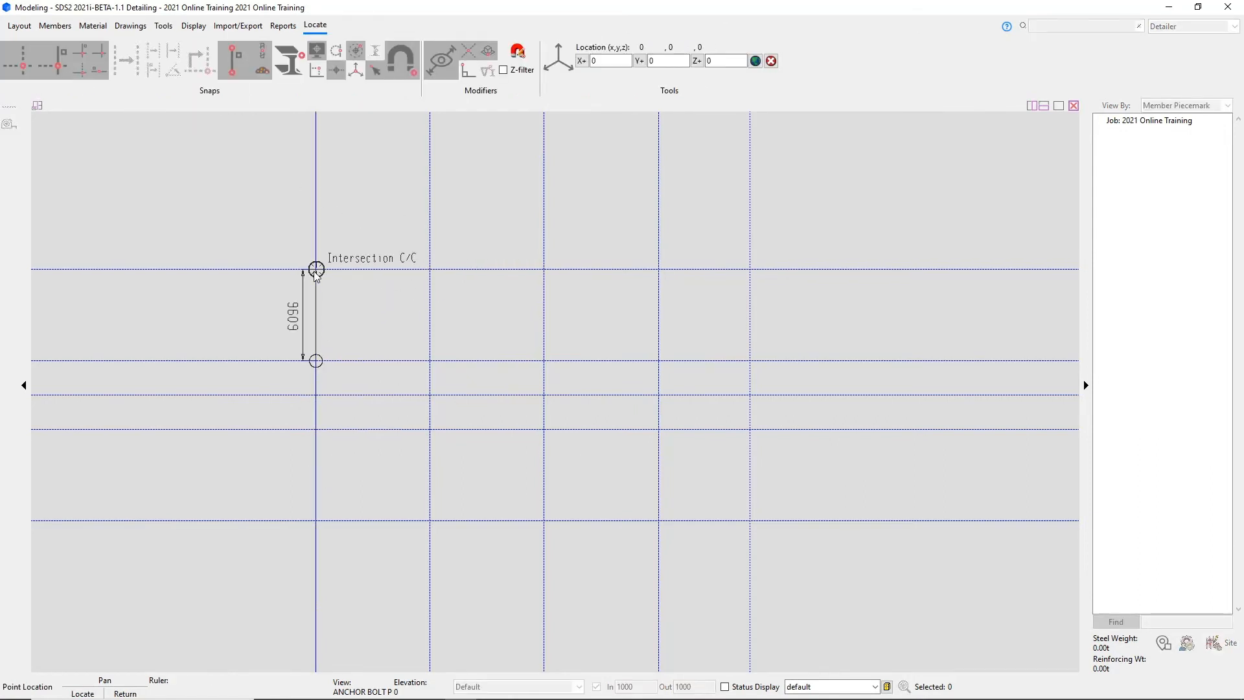
pyautogui.click(316, 270)
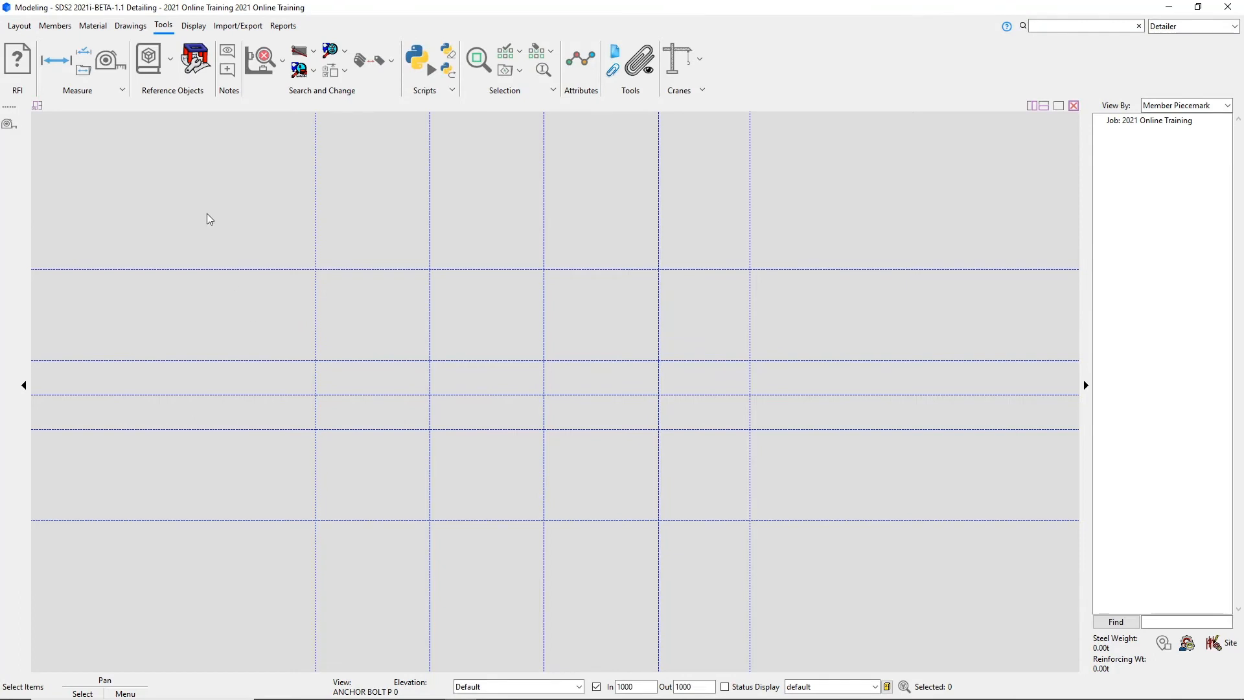
pyautogui.click(315, 429)
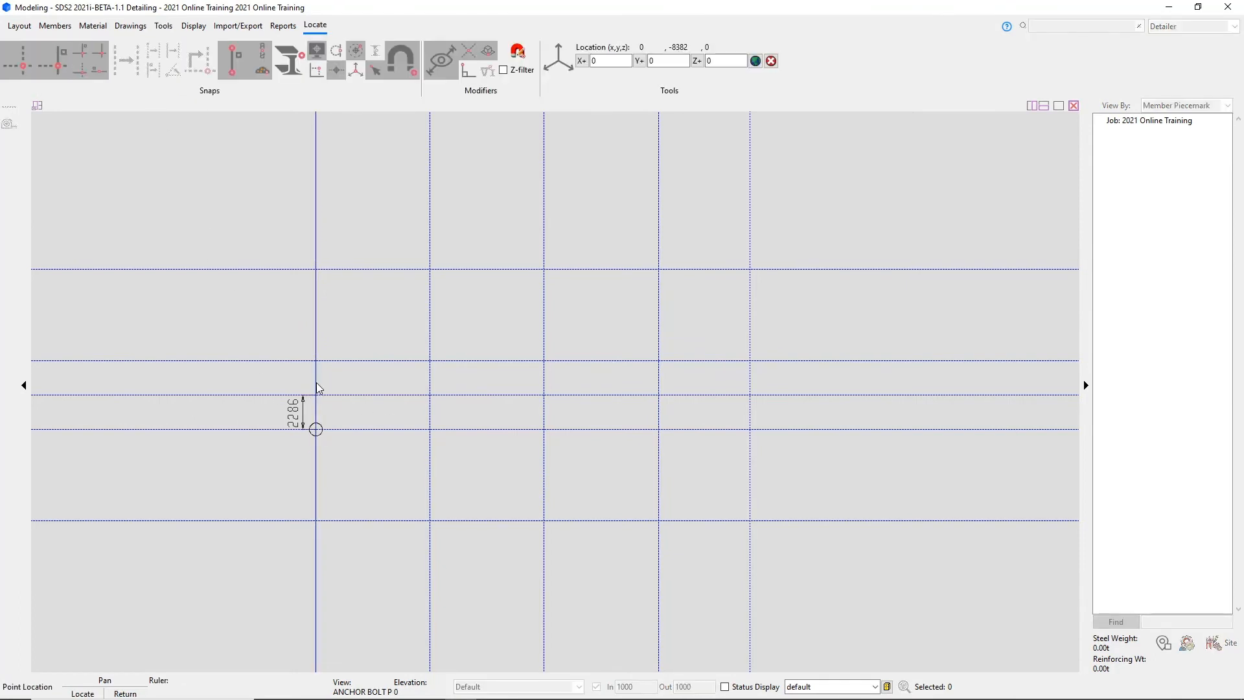
pyautogui.rightClick(317, 388)
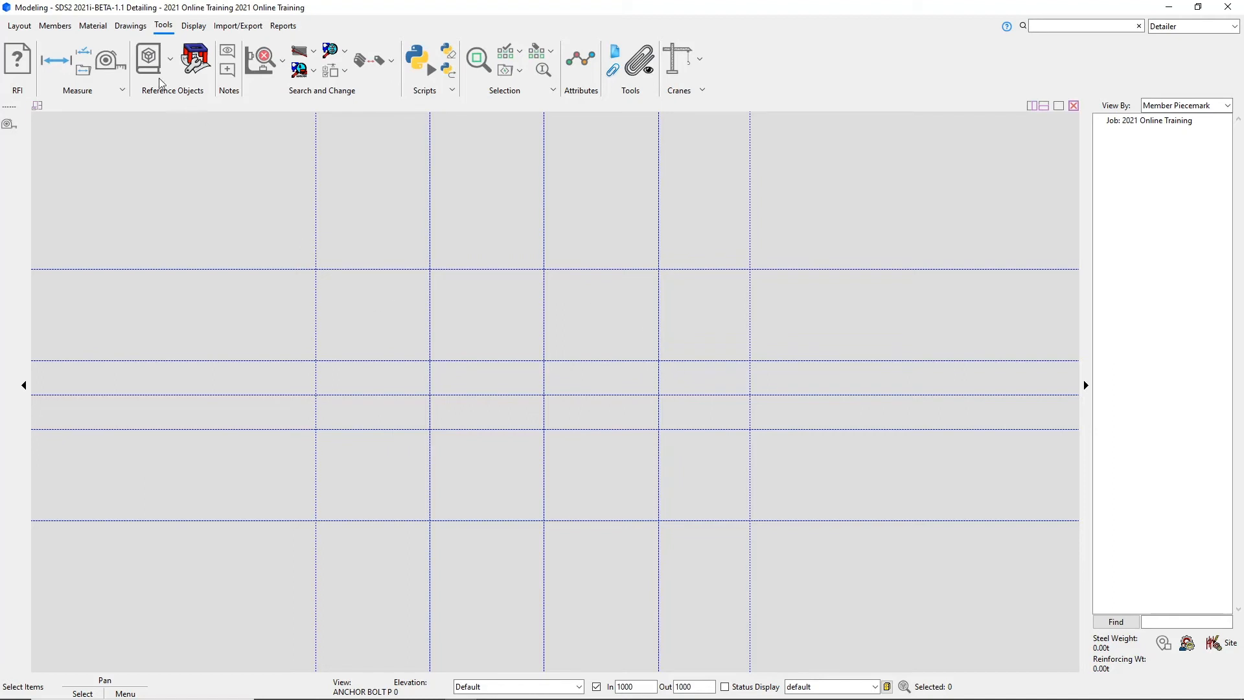
# Step: Add a finite construction line from the top-left grid intersection to the crossing of the third vertical and fourth horizontal lines
pyautogui.click(19, 25)
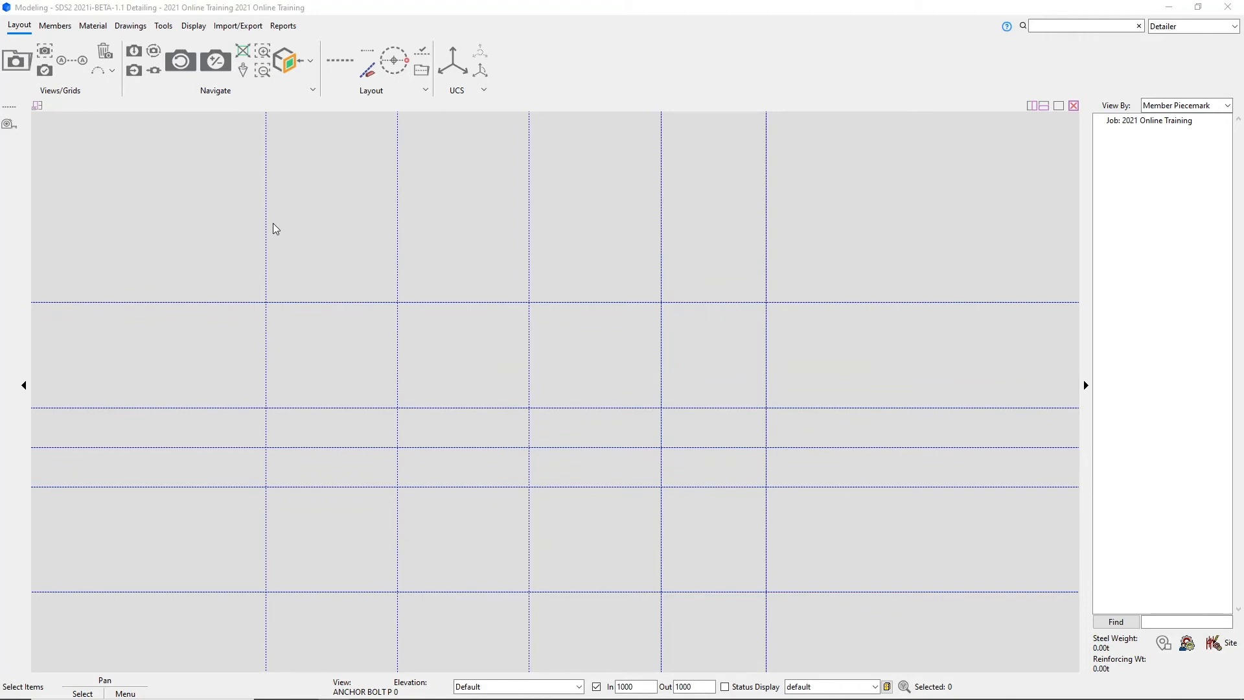
pyautogui.scroll(-3, 580, 330)
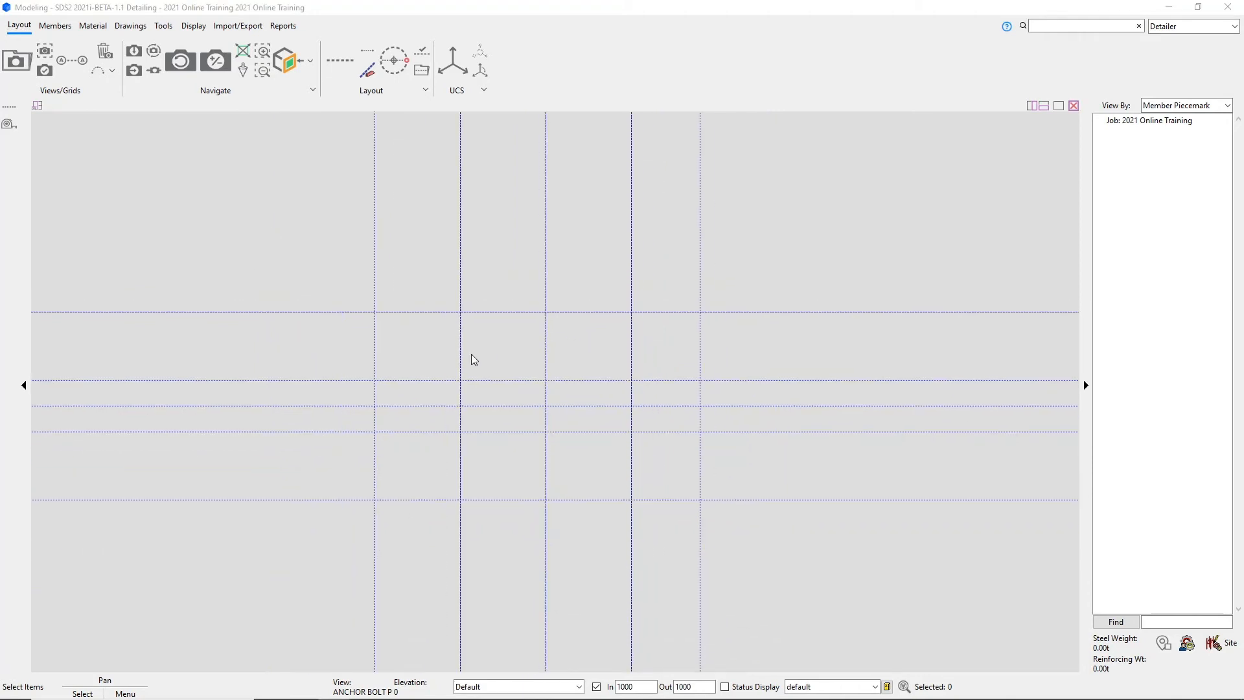
pyautogui.scroll(1, 471, 354)
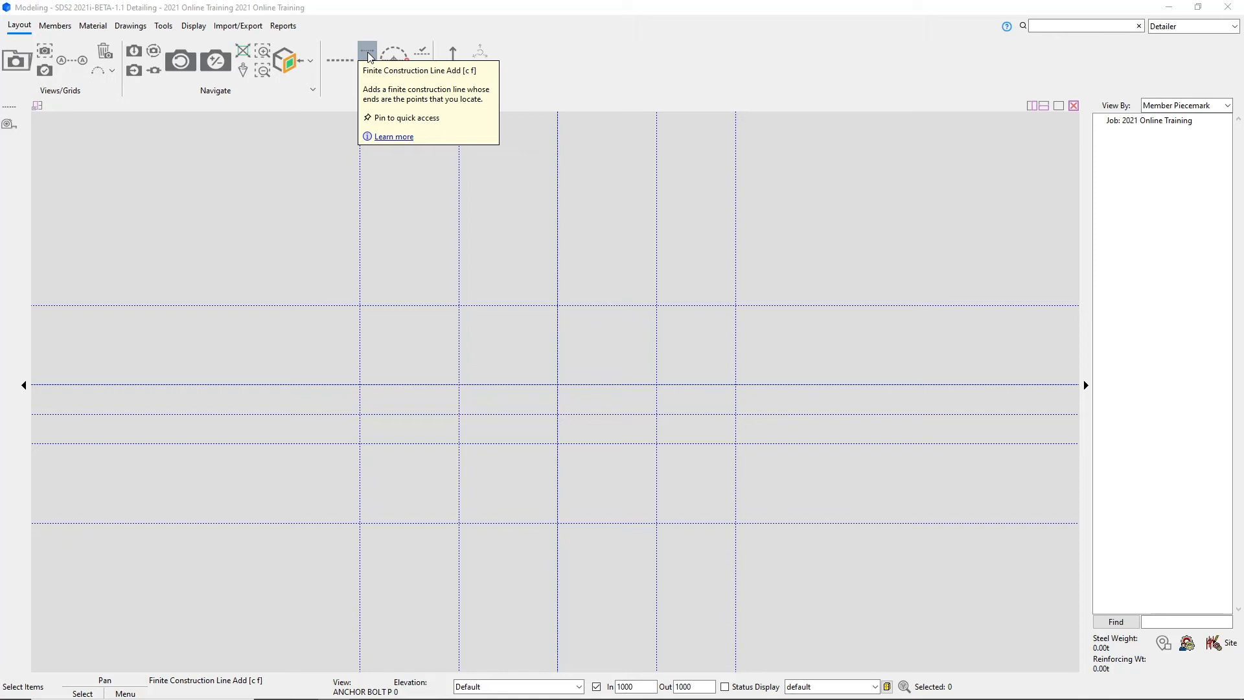
pyautogui.click(367, 53)
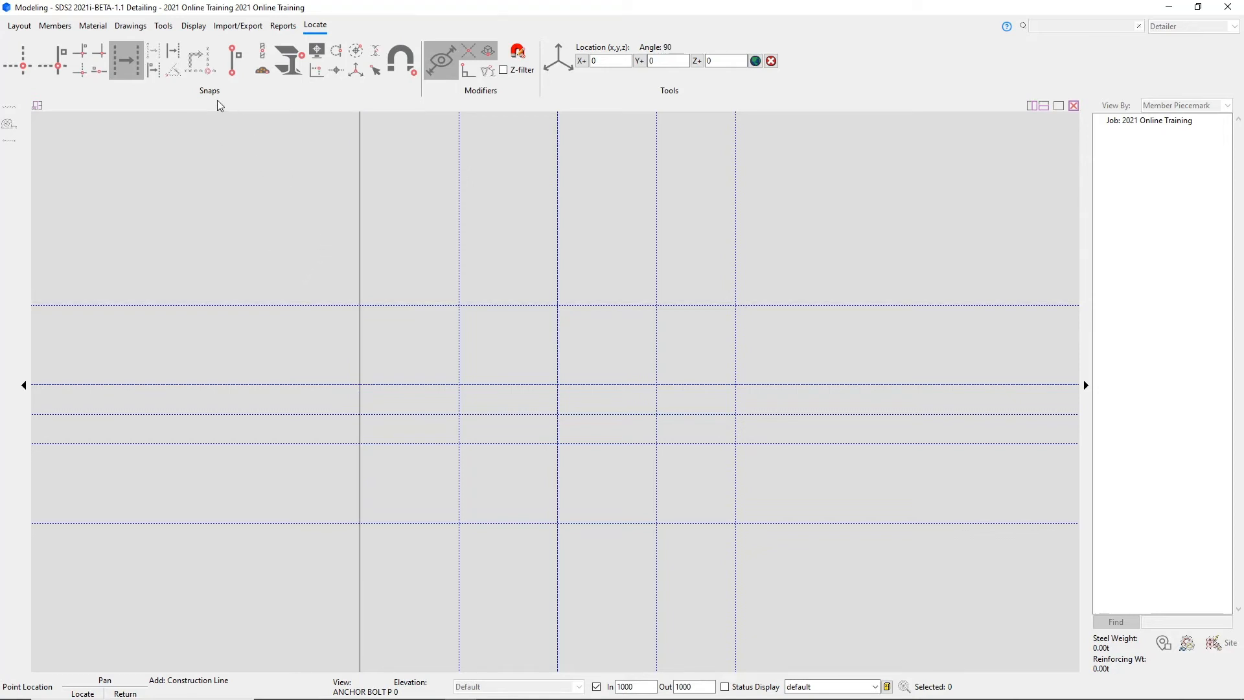
pyautogui.click(134, 70)
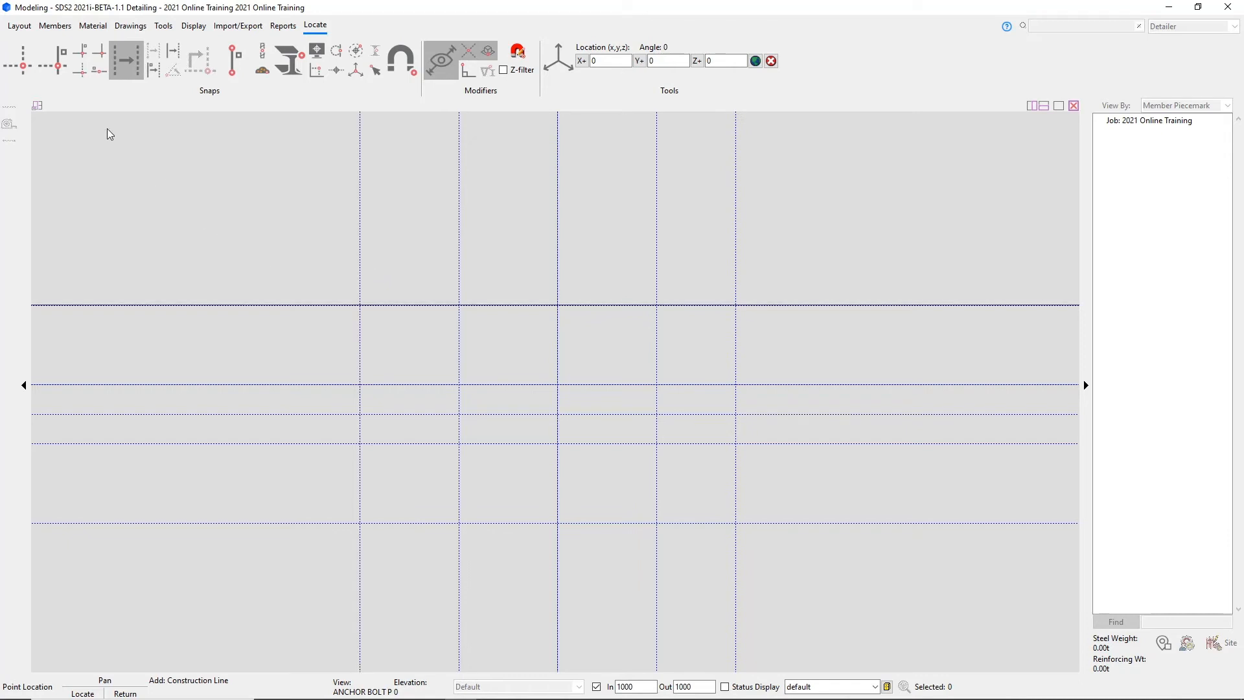
pyautogui.click(22, 61)
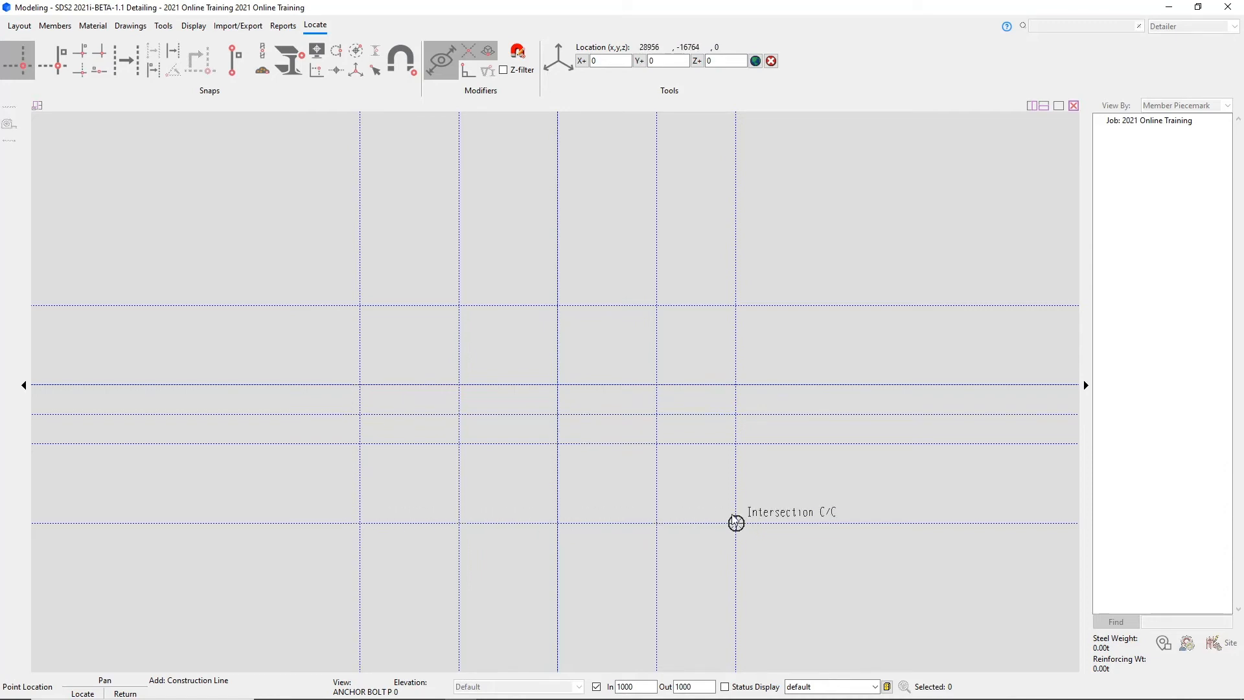
pyautogui.click(359, 307)
pyautogui.click(558, 445)
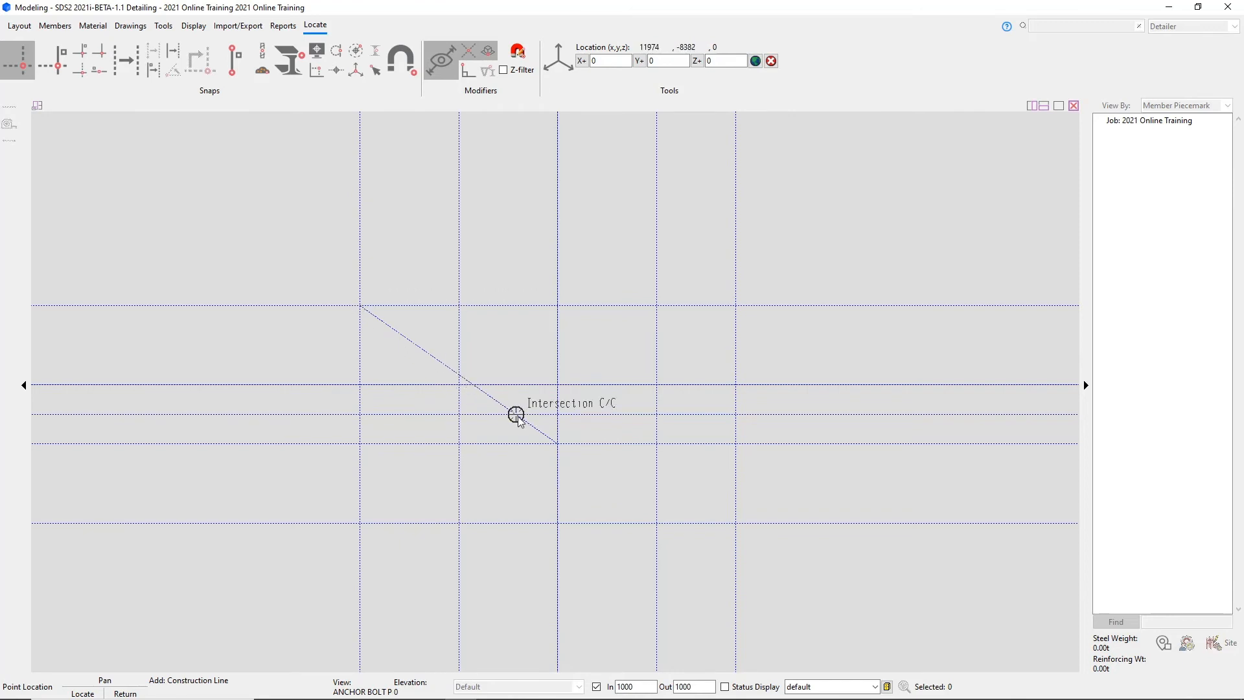
# Step: Add a finite construction line, about 27178 long at 22 degrees, from the top-right grid intersection to a free point up and left, and leave the command
pyautogui.click(557, 444)
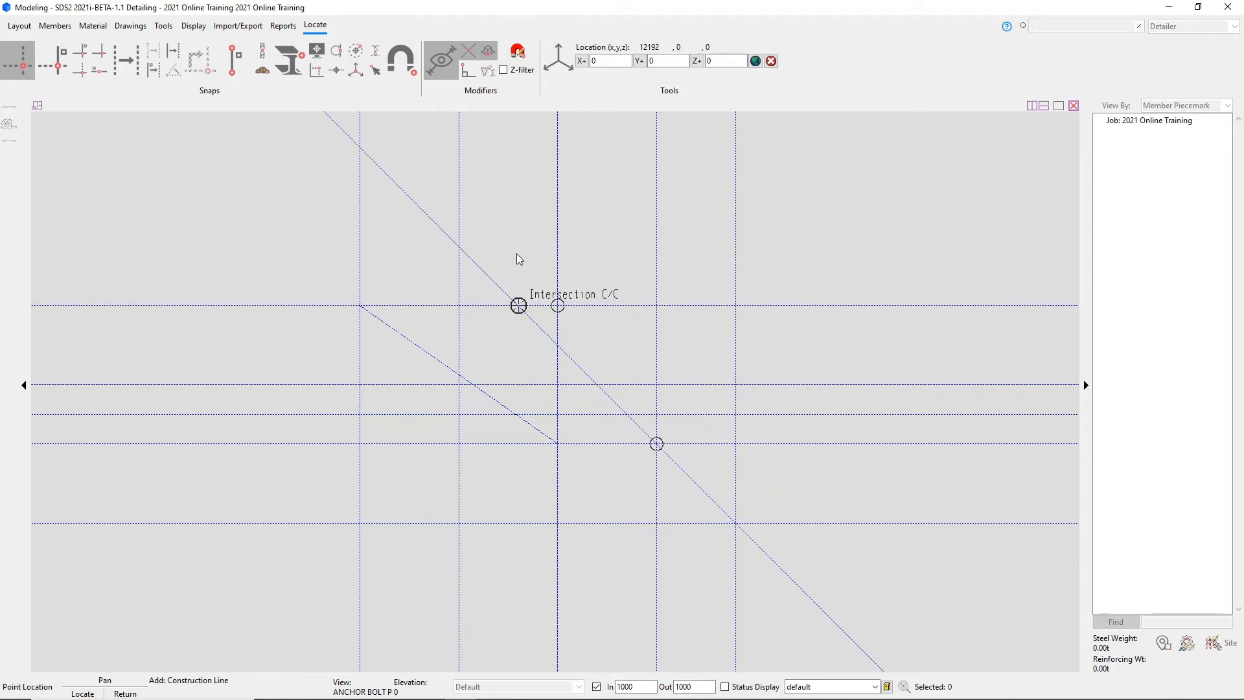
pyautogui.click(737, 306)
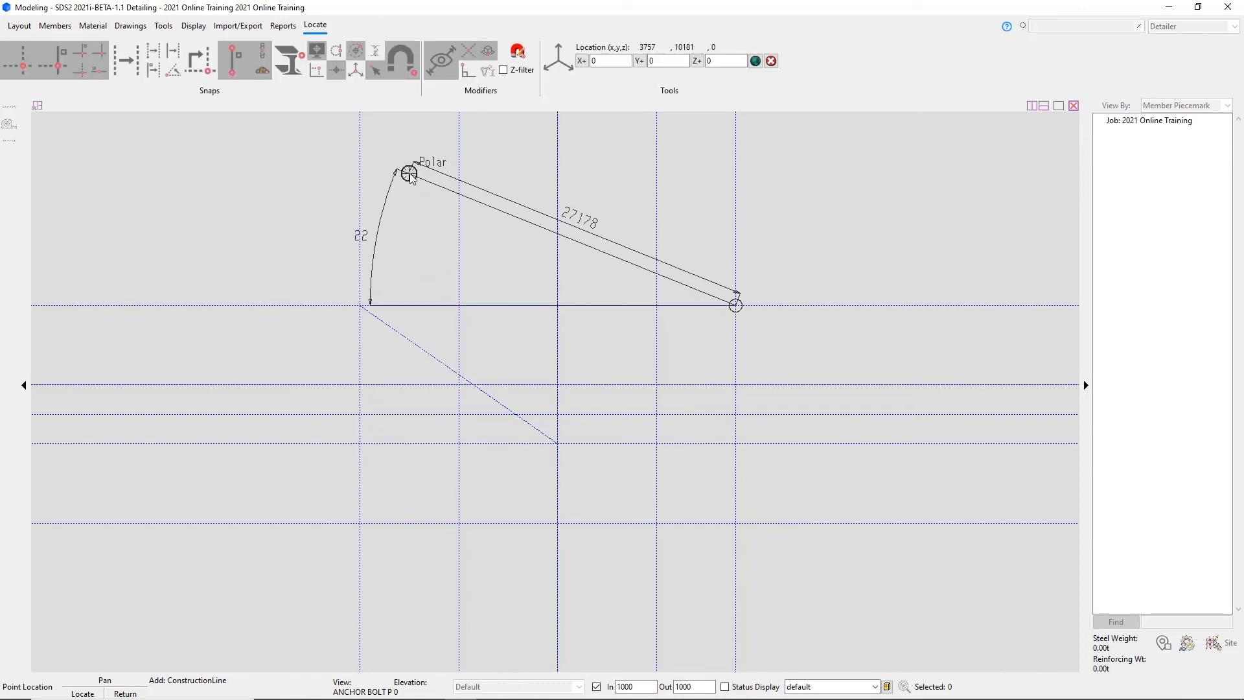
pyautogui.click(409, 174)
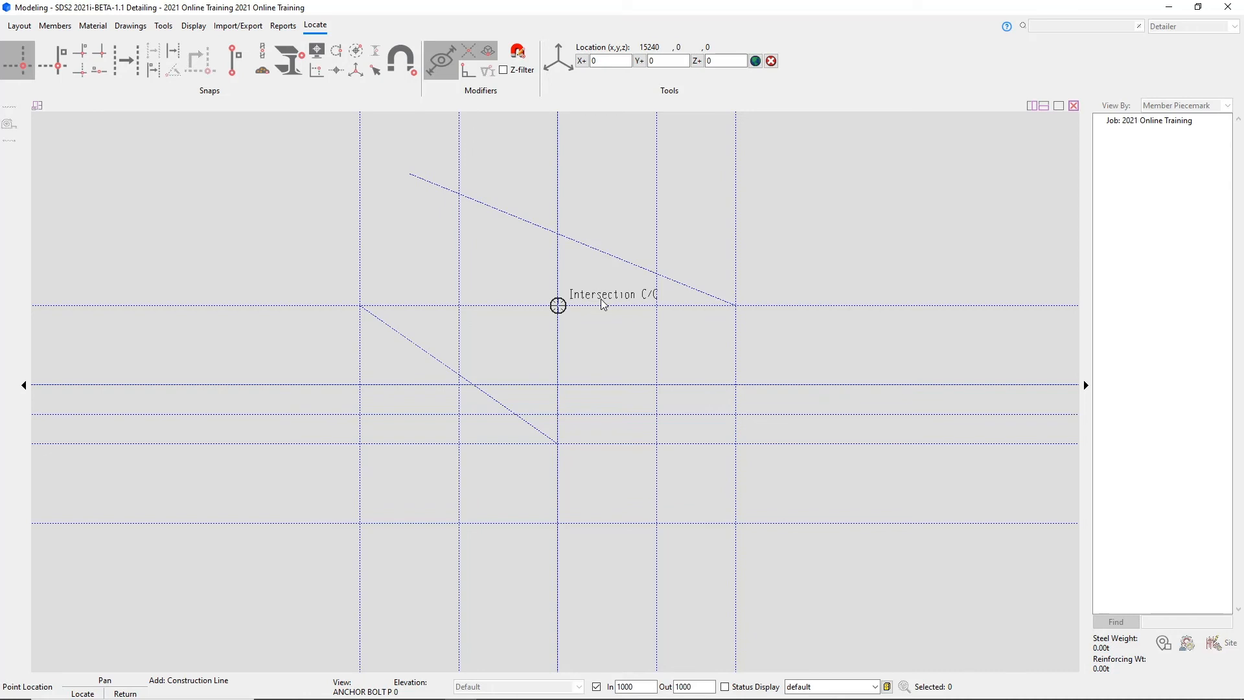
pyautogui.click(556, 308)
pyautogui.rightClick(555, 308)
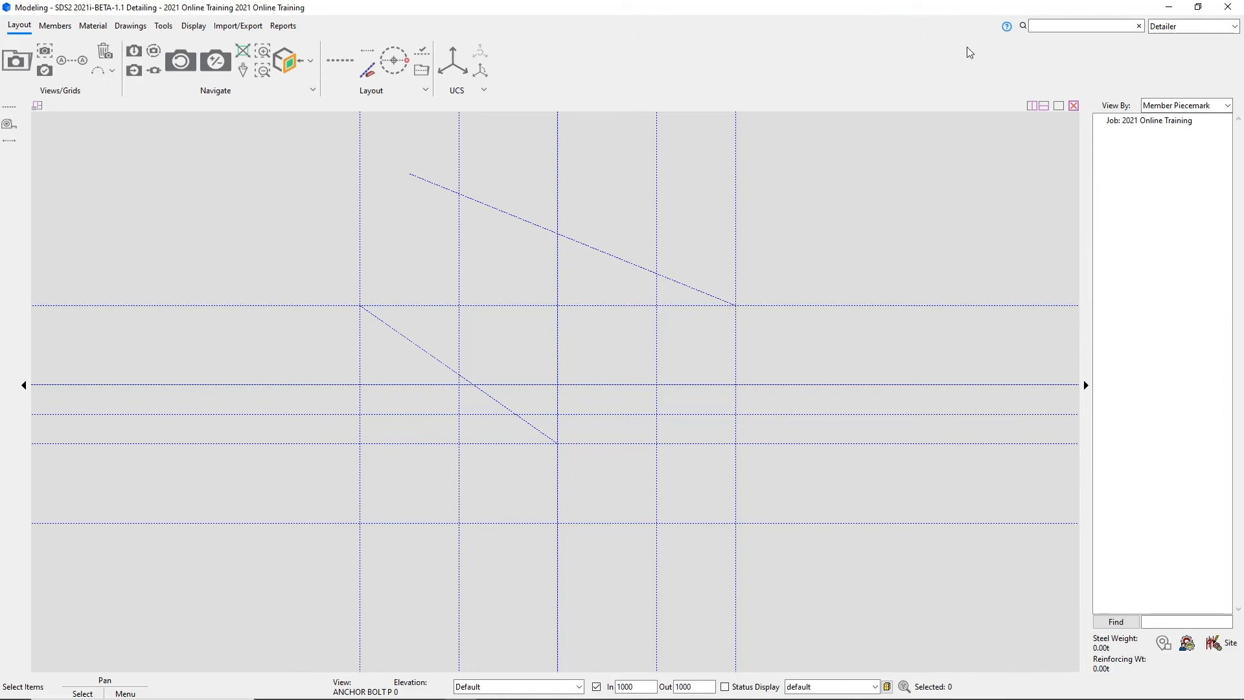
# Step: Edit the upper diagonal line with Construction Line Edit, turning off Finite line and setting pen color 2 (red)
pyautogui.click(1050, 28)
pyautogui.write('co')
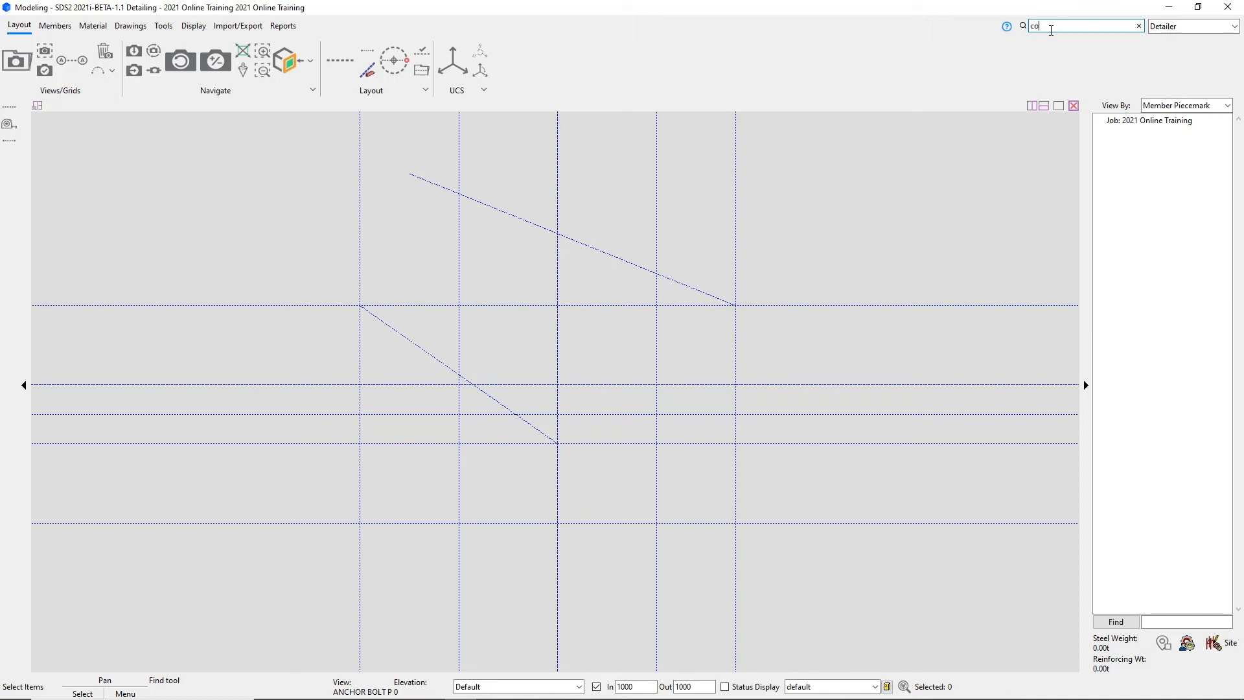
pyautogui.write('nstruction line e')
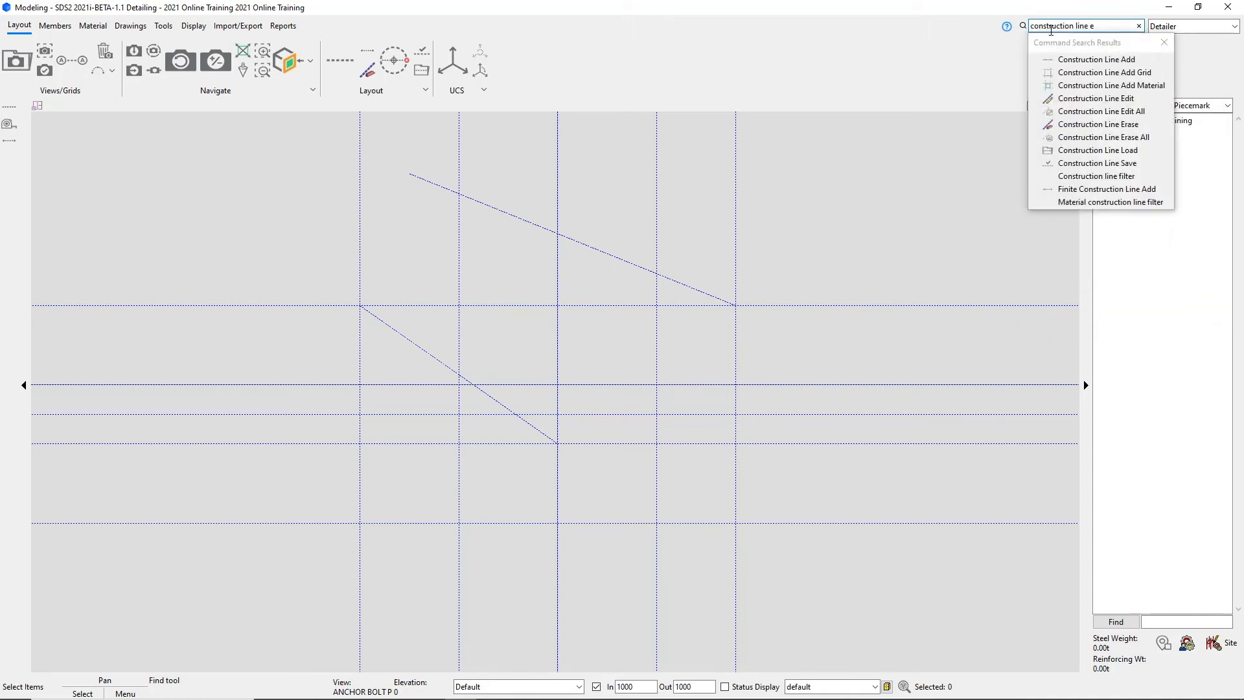
pyautogui.click(1083, 99)
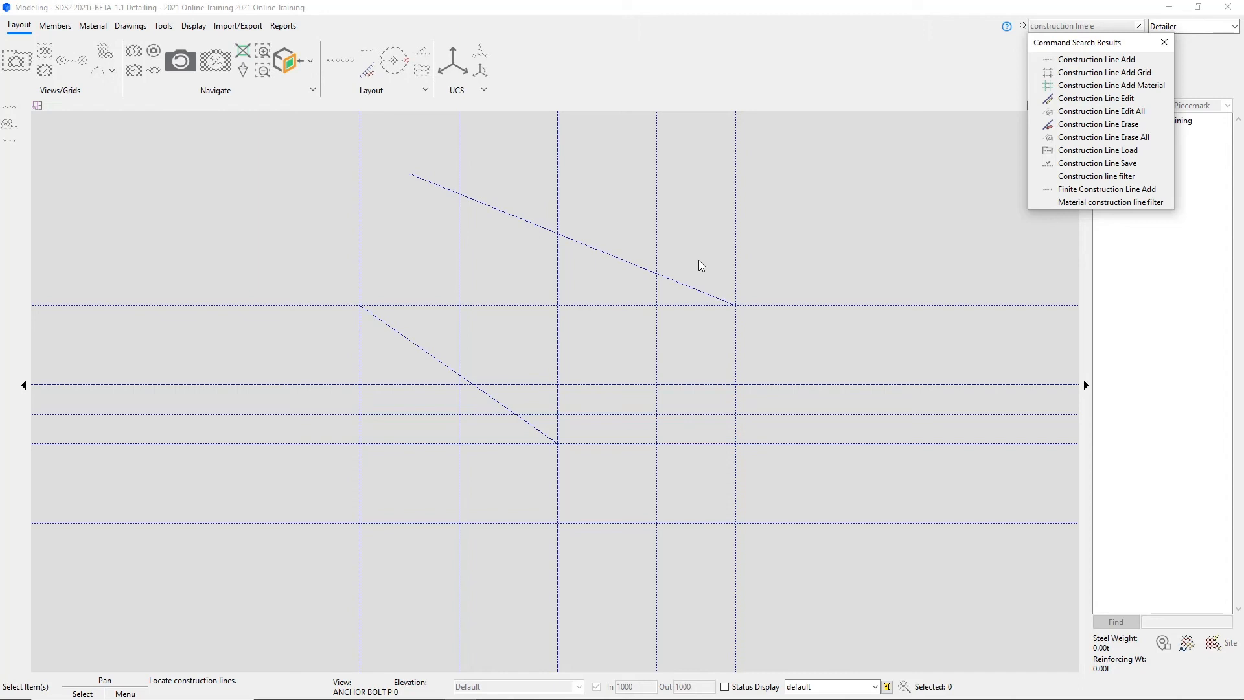
pyautogui.click(602, 256)
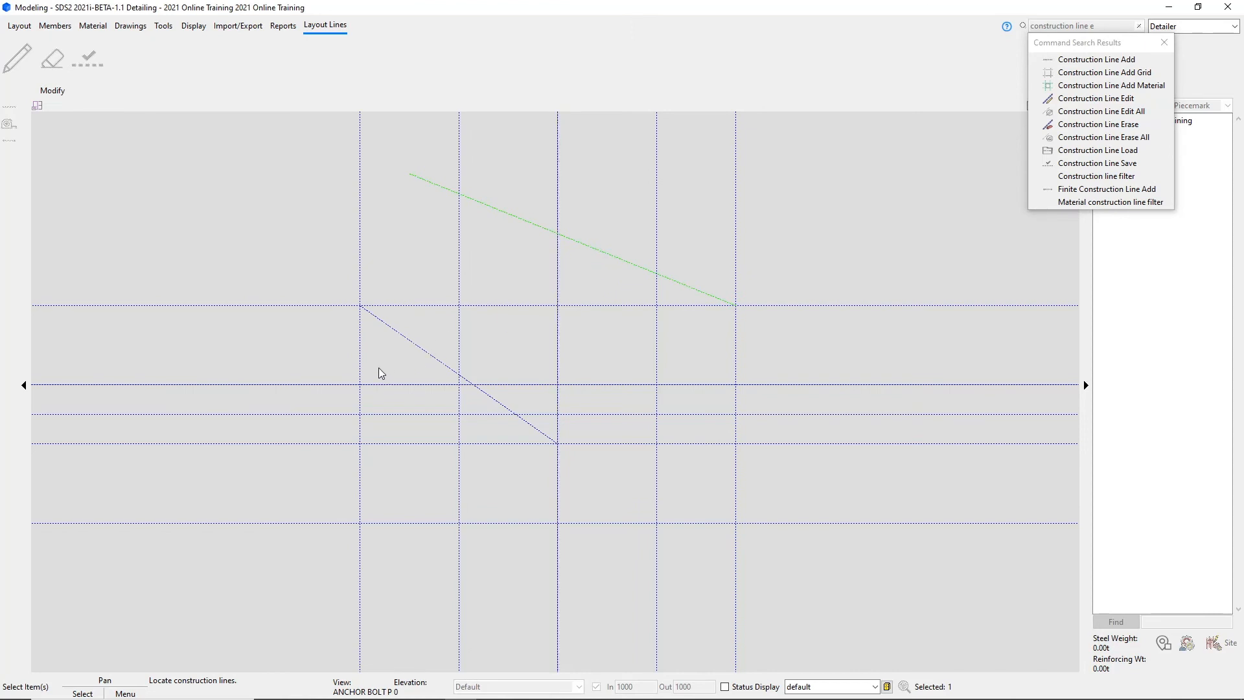
pyautogui.press('shift')
pyautogui.rightClick(611, 212)
pyautogui.click(623, 226)
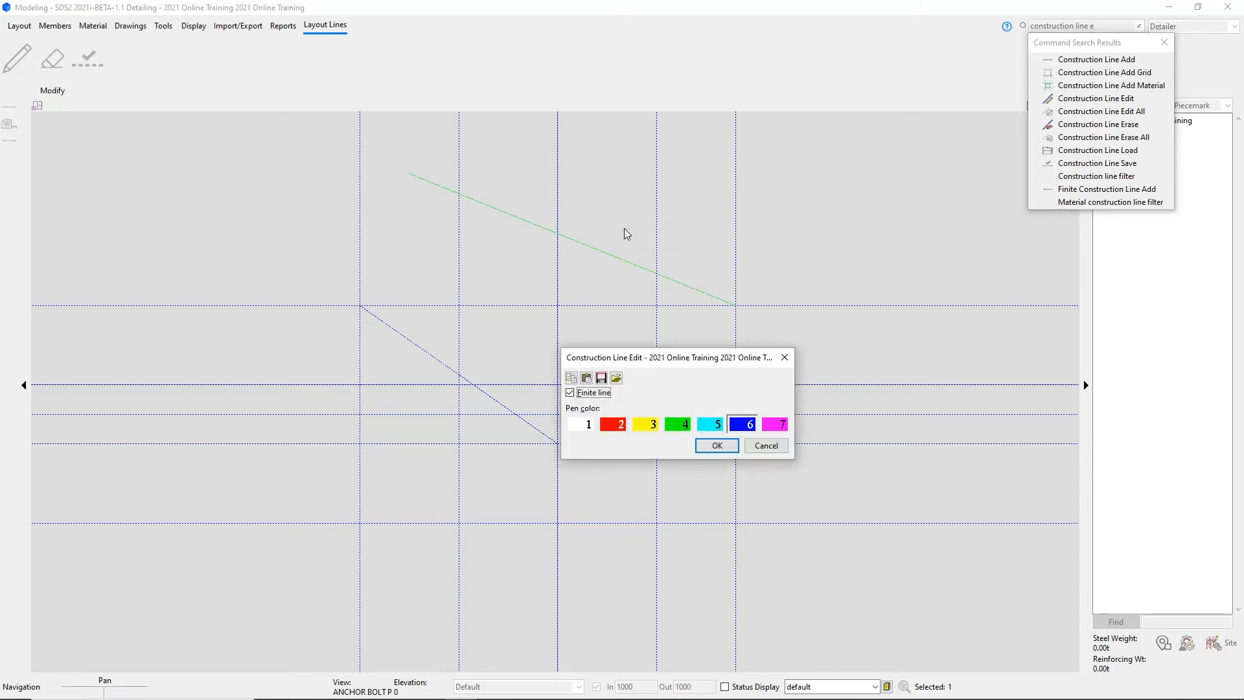
pyautogui.moveTo(679, 355); pyautogui.dragTo(230, 186)
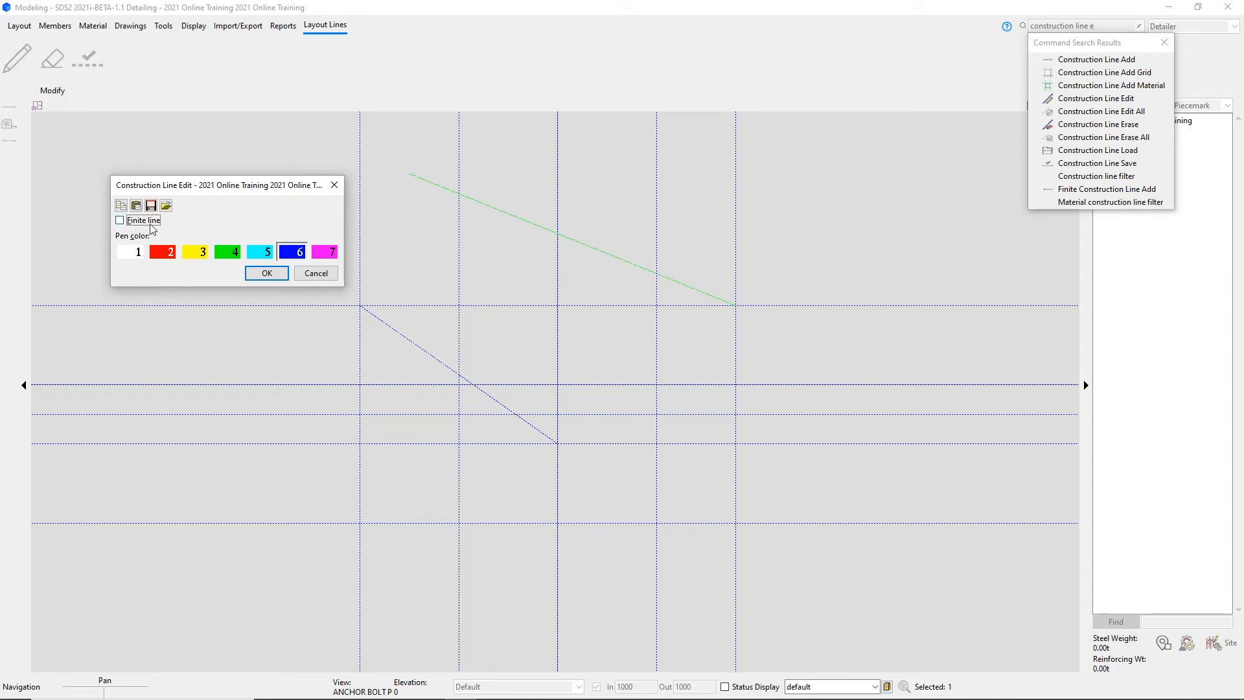
pyautogui.click(172, 257)
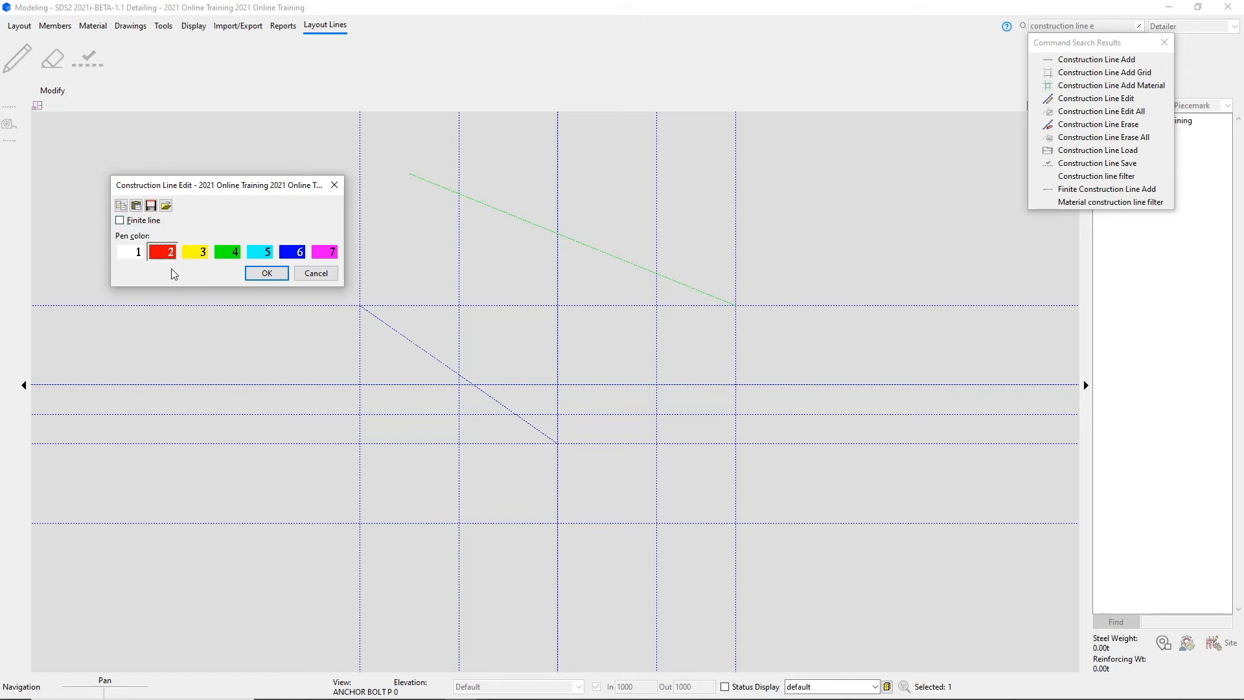
pyautogui.click(266, 273)
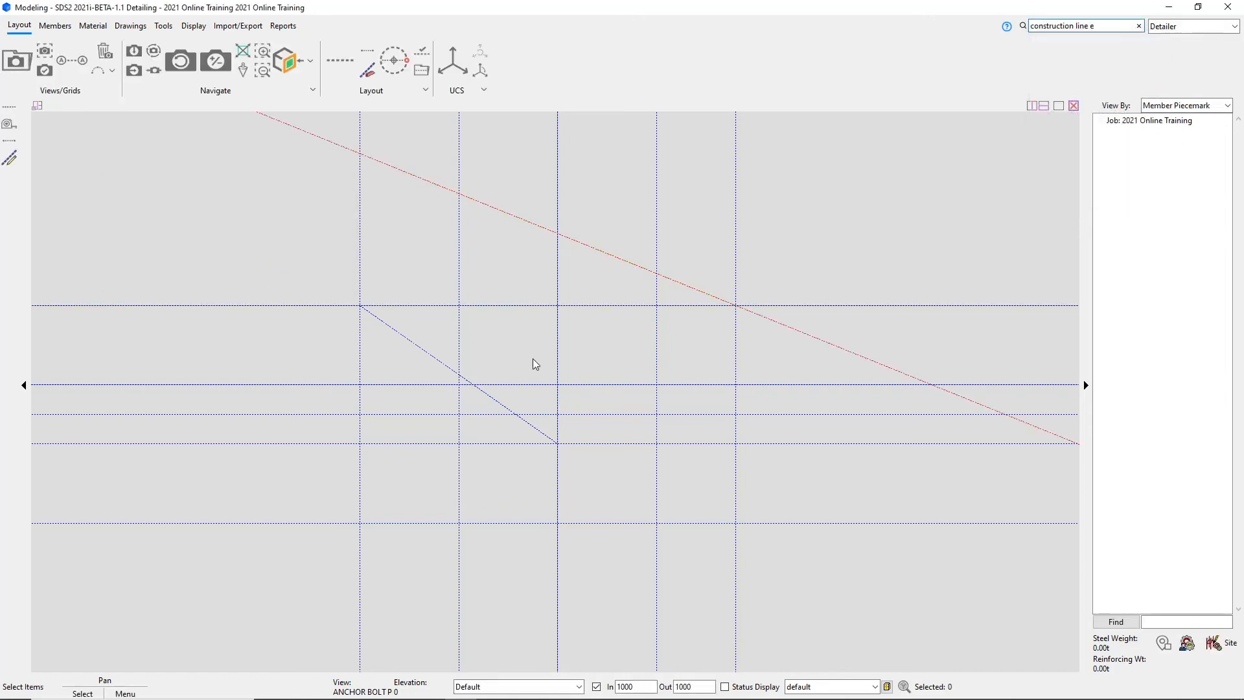
# Step: Check the extent of the red diagonal line and limit the selection filter to Construction Lines
pyautogui.scroll(-2, 583, 388)
pyautogui.scroll(-3, 583, 389)
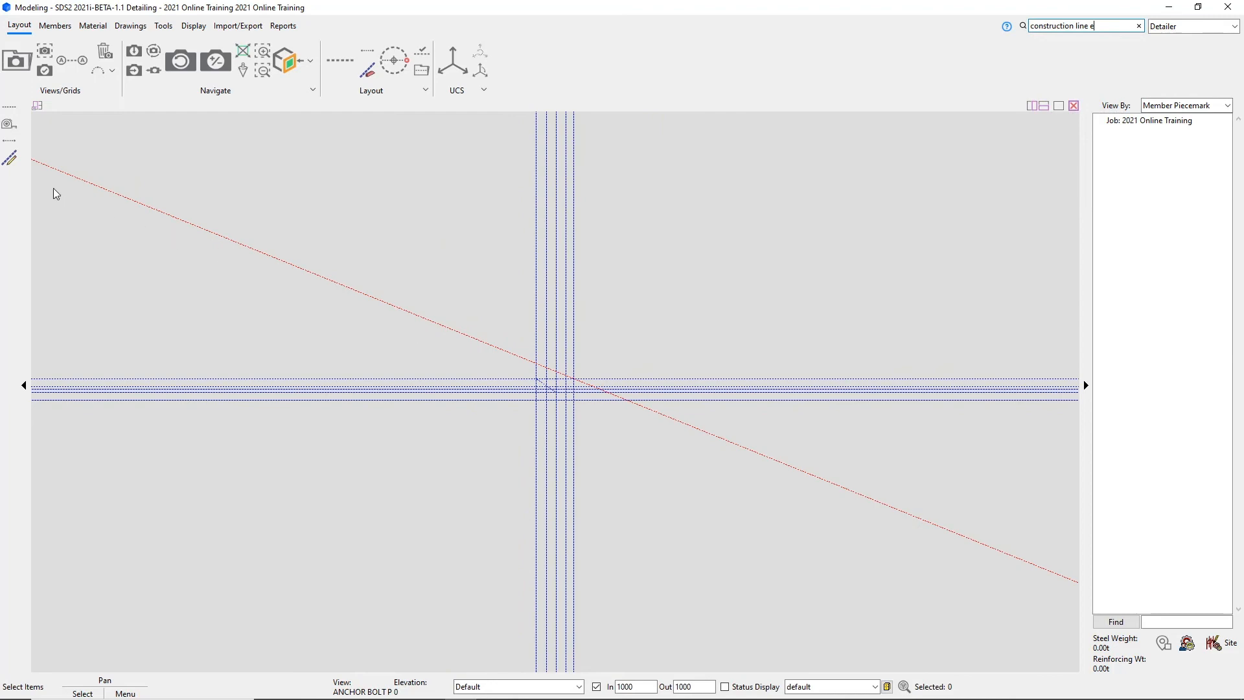
pyautogui.scroll(-3, 616, 394)
pyautogui.scroll(4, 600, 397)
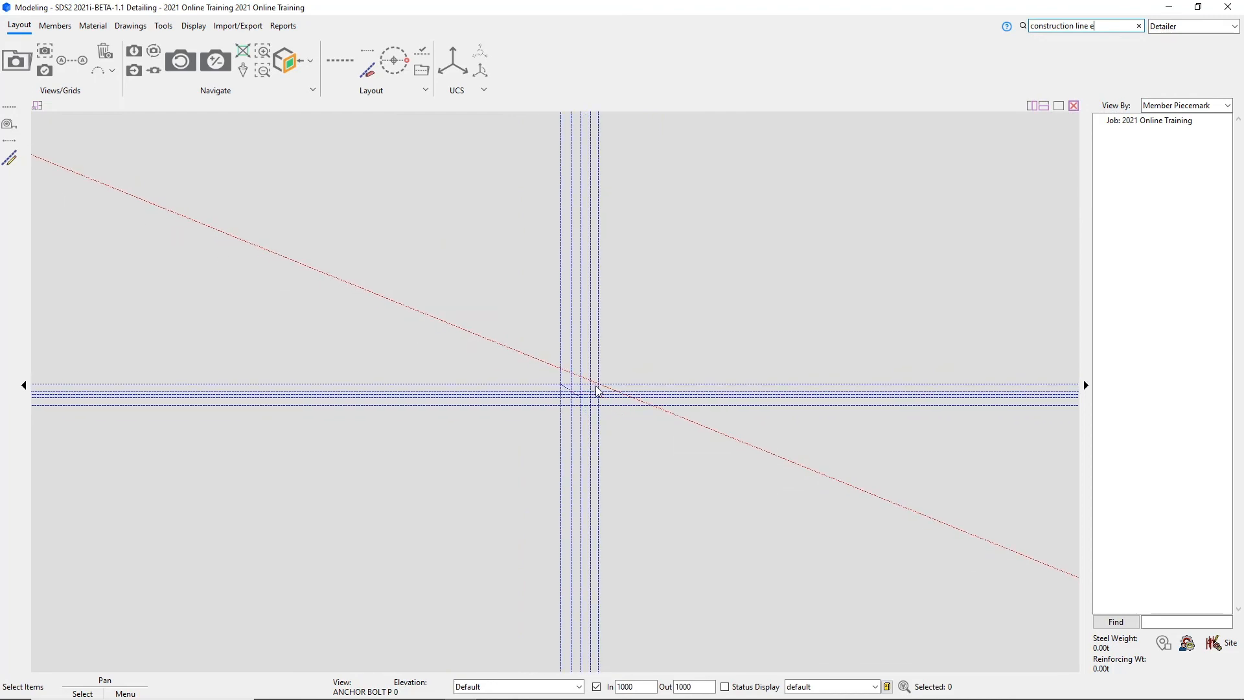
pyautogui.scroll(5, 597, 389)
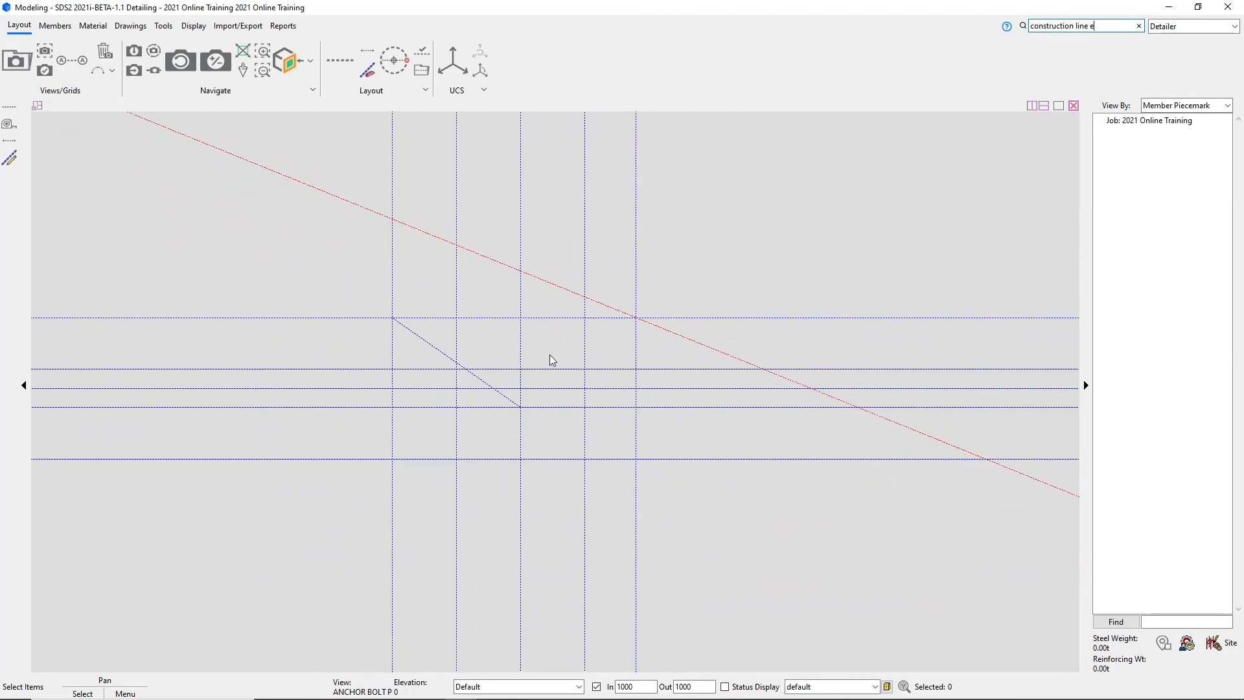
pyautogui.scroll(3, 546, 346)
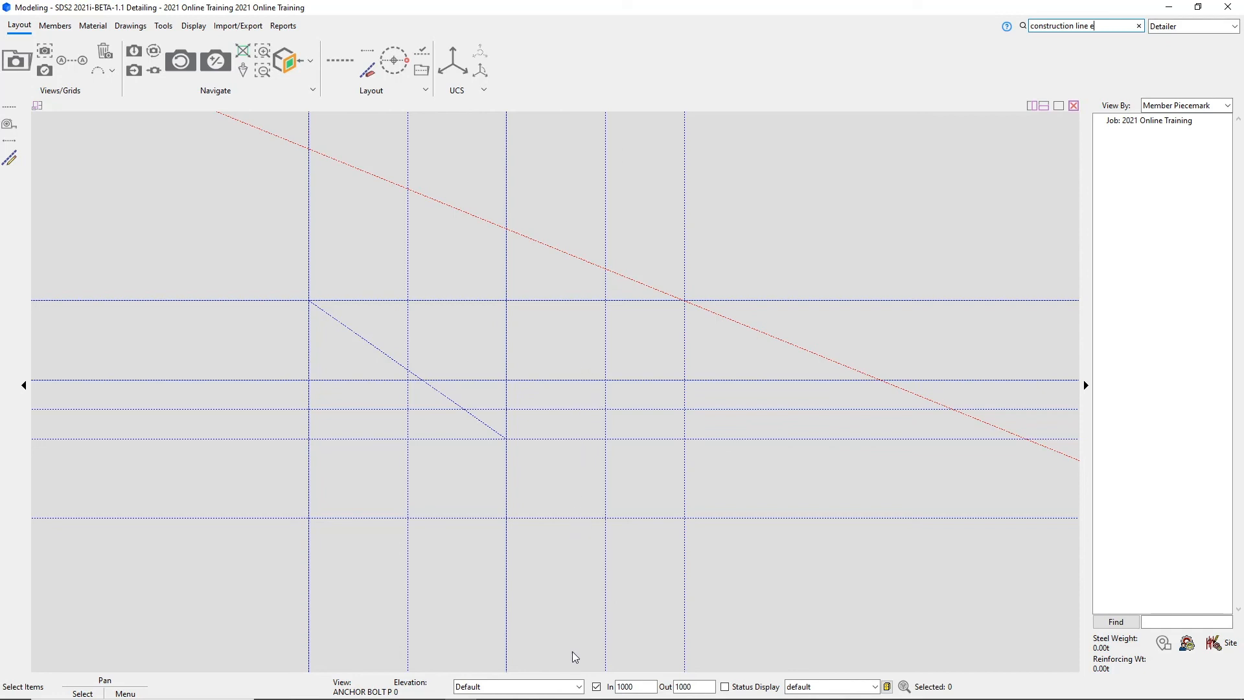
pyautogui.click(579, 687)
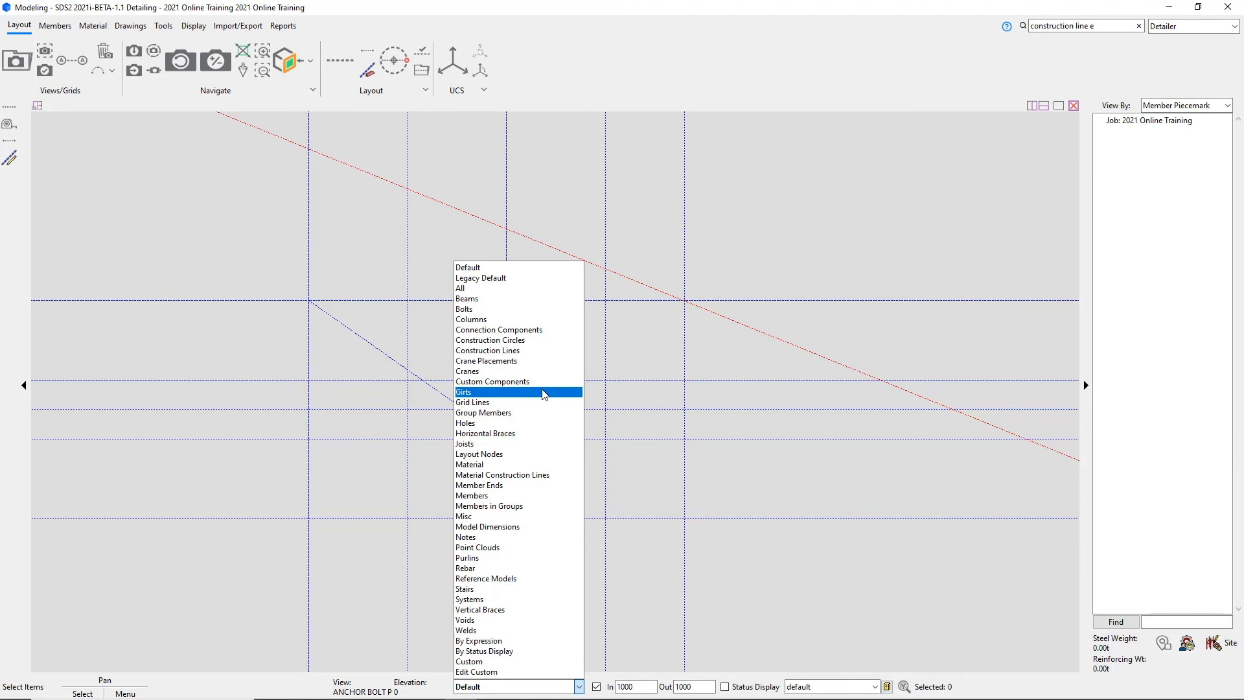
pyautogui.click(529, 351)
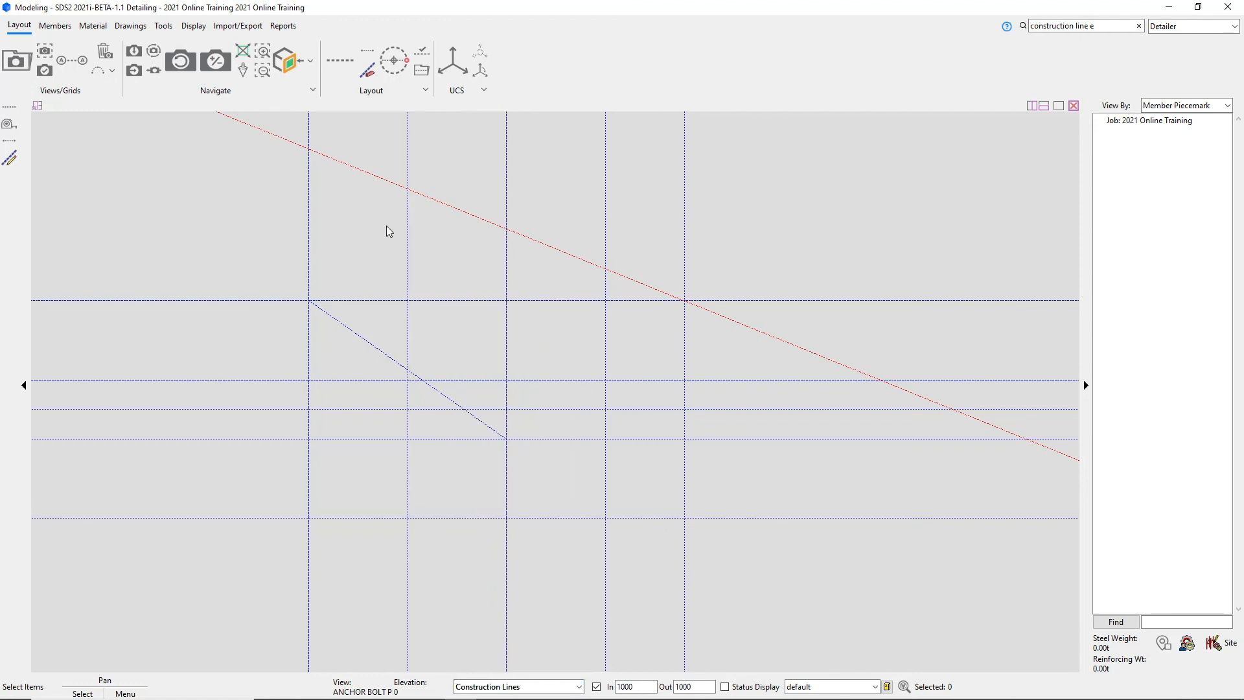
# Step: Edit the red diagonal line, turning Finite line on and setting pen color 4 (green)
pyautogui.doubleClick(549, 249)
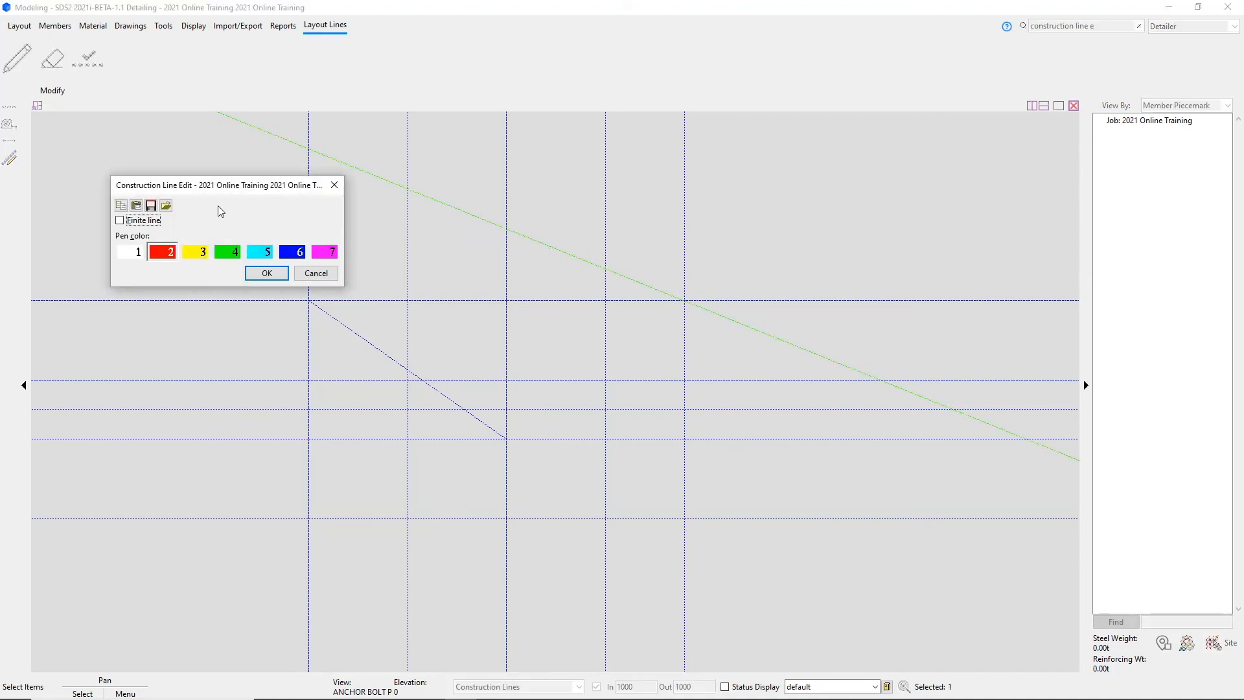
pyautogui.click(156, 221)
pyautogui.click(227, 251)
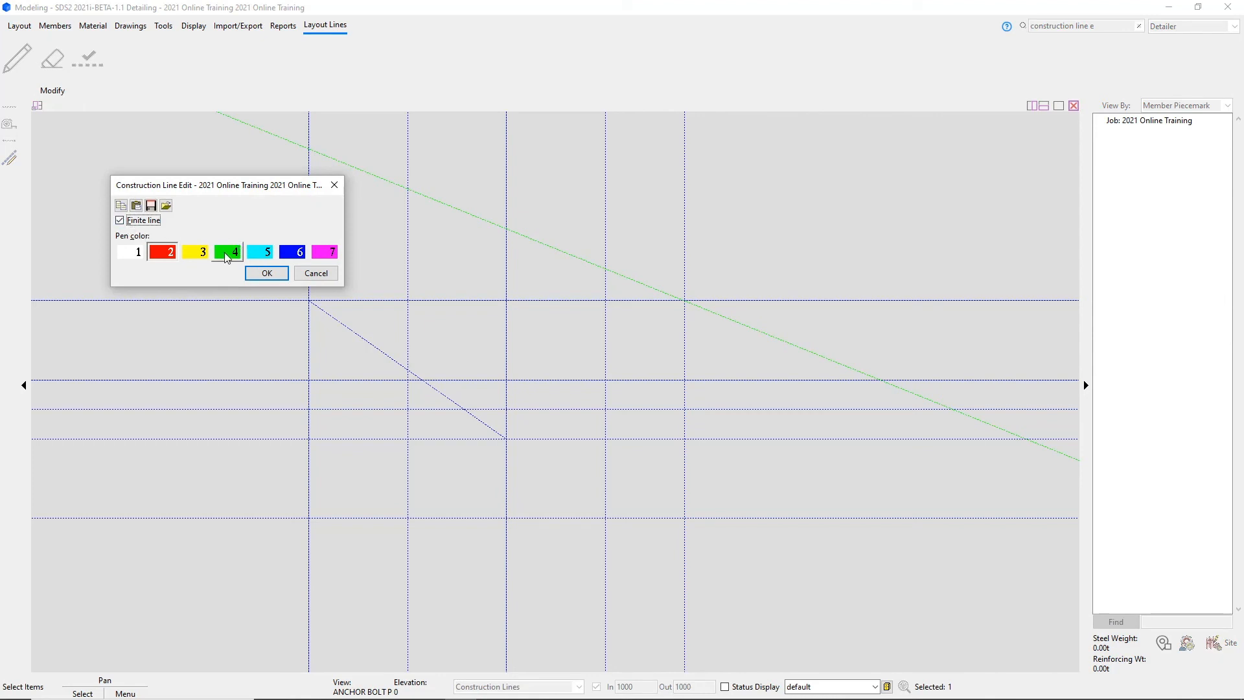
pyautogui.click(266, 273)
pyautogui.click(735, 340)
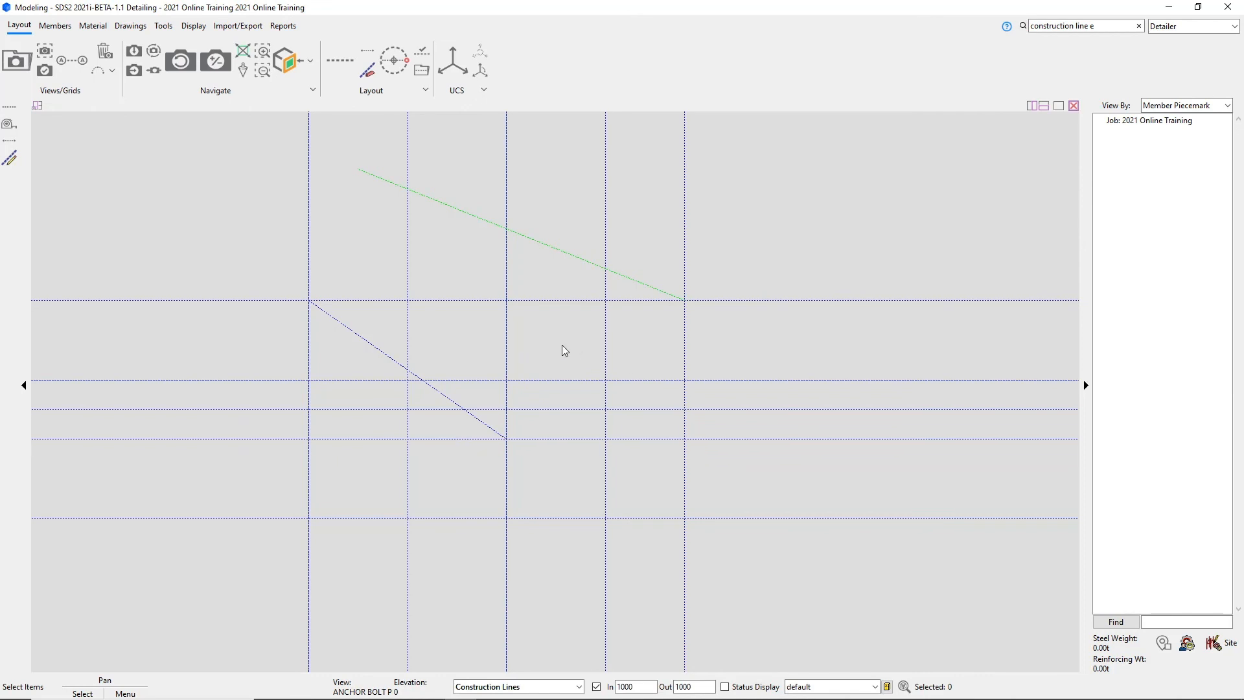
# Step: Delete the green finite construction line and set the selection filter to Default
pyautogui.click(550, 247)
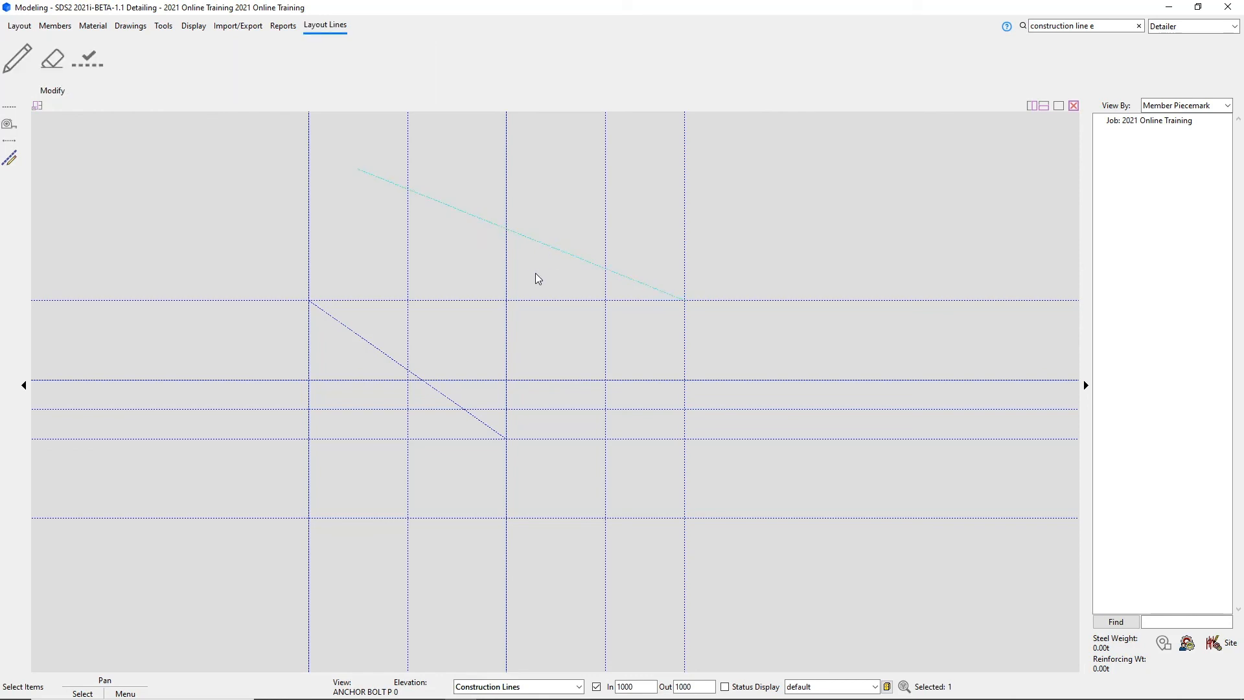
pyautogui.press('Delete')
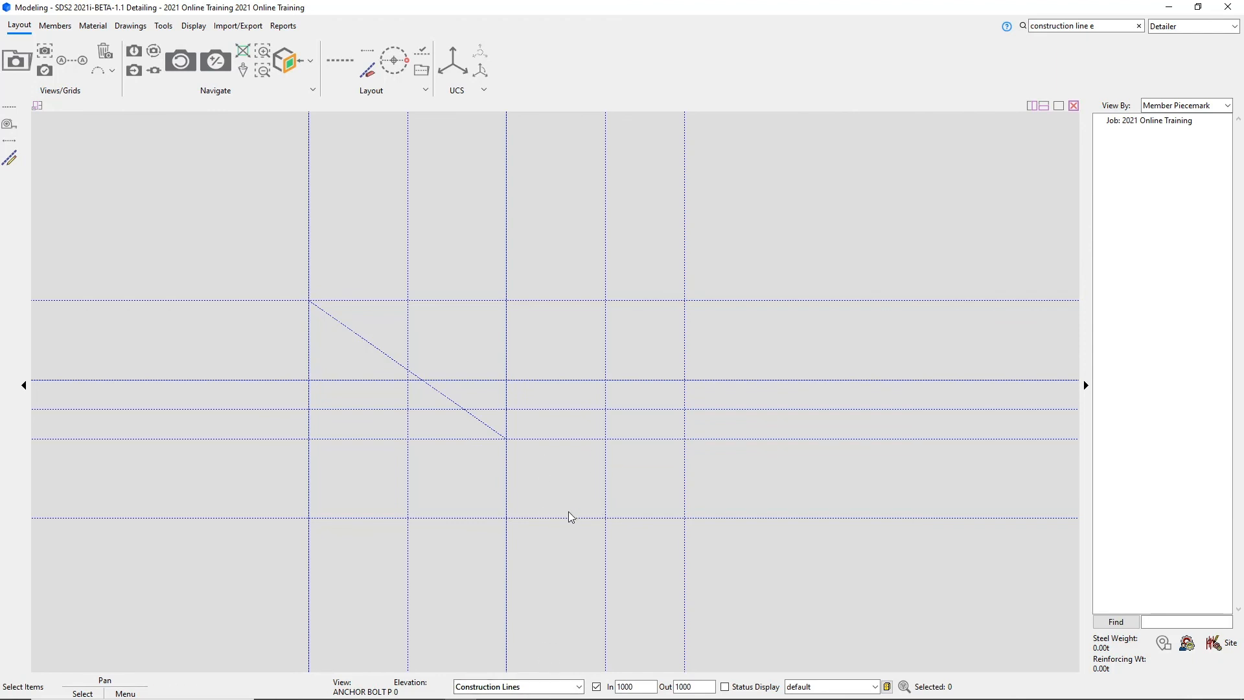
pyautogui.click(577, 686)
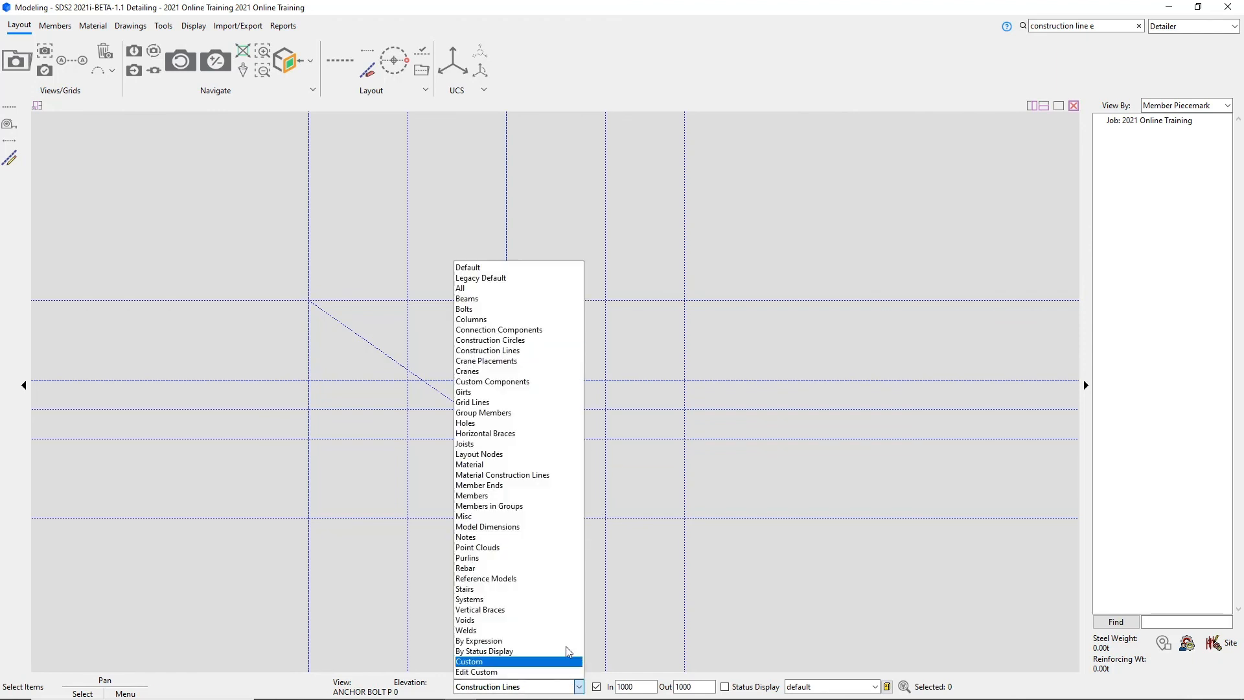
pyautogui.click(513, 268)
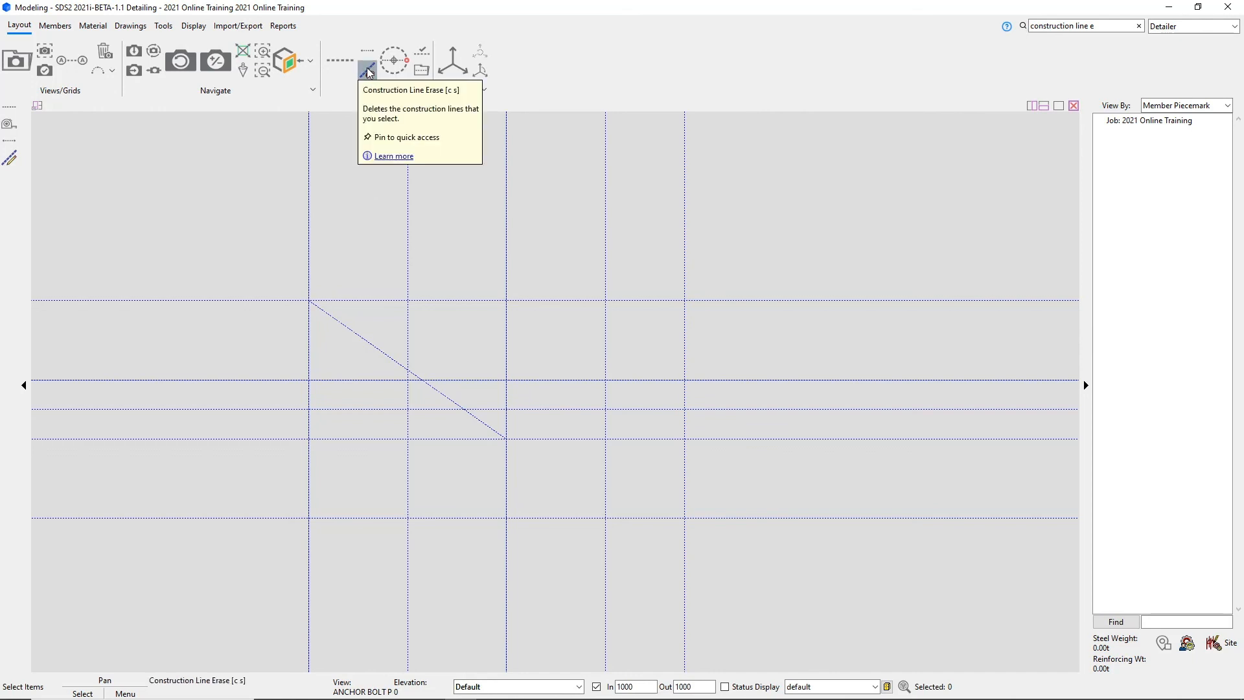
# Step: Erase the finite diagonal line between the top-left grid intersection and the third vertical line with Construction Line Erase
pyautogui.click(1093, 26)
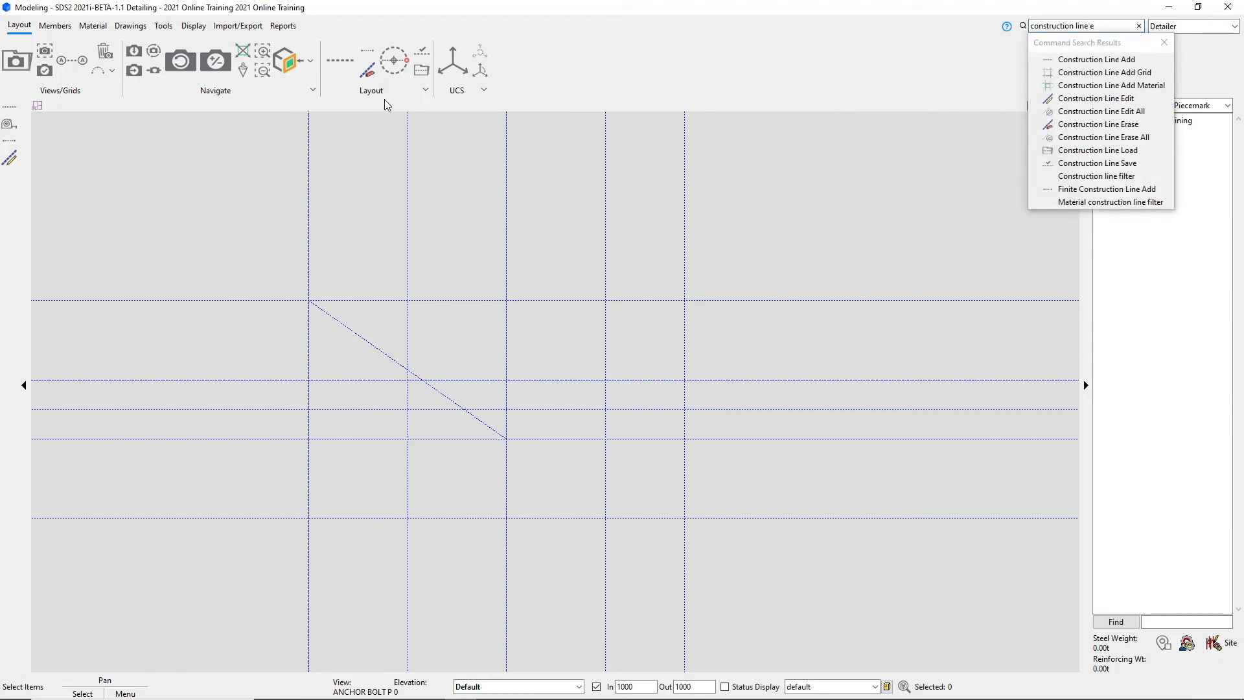
pyautogui.click(1163, 42)
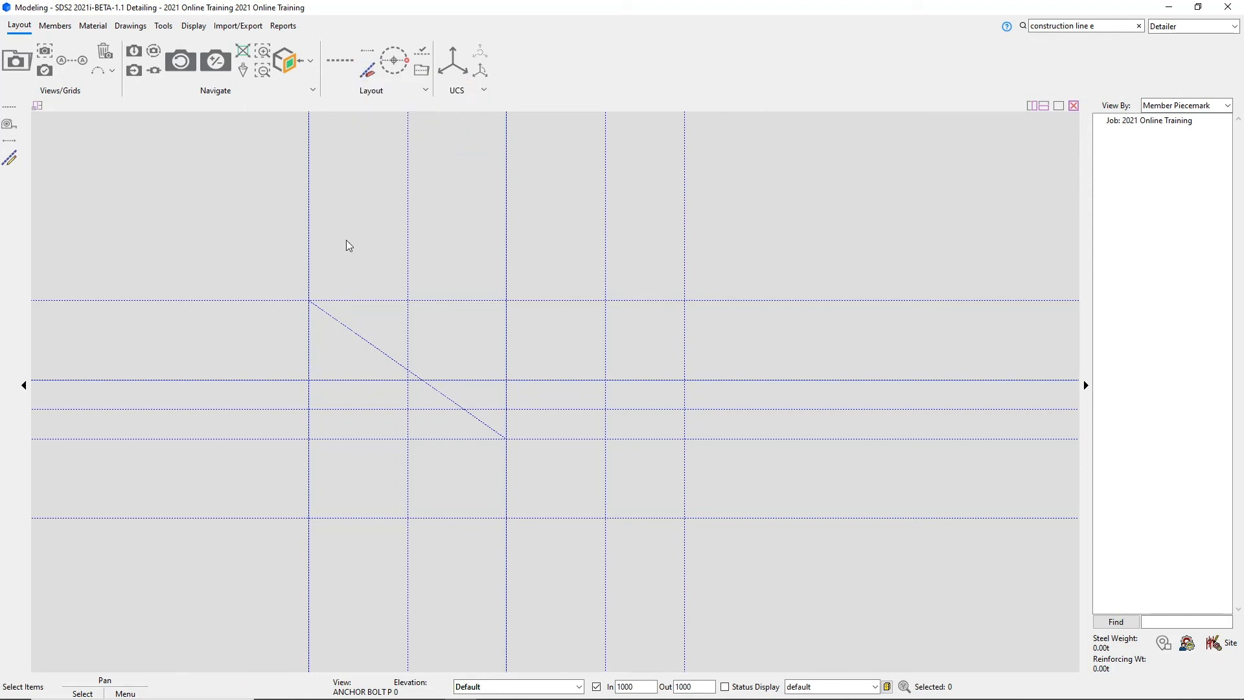
pyautogui.press('c')
pyautogui.press('s')
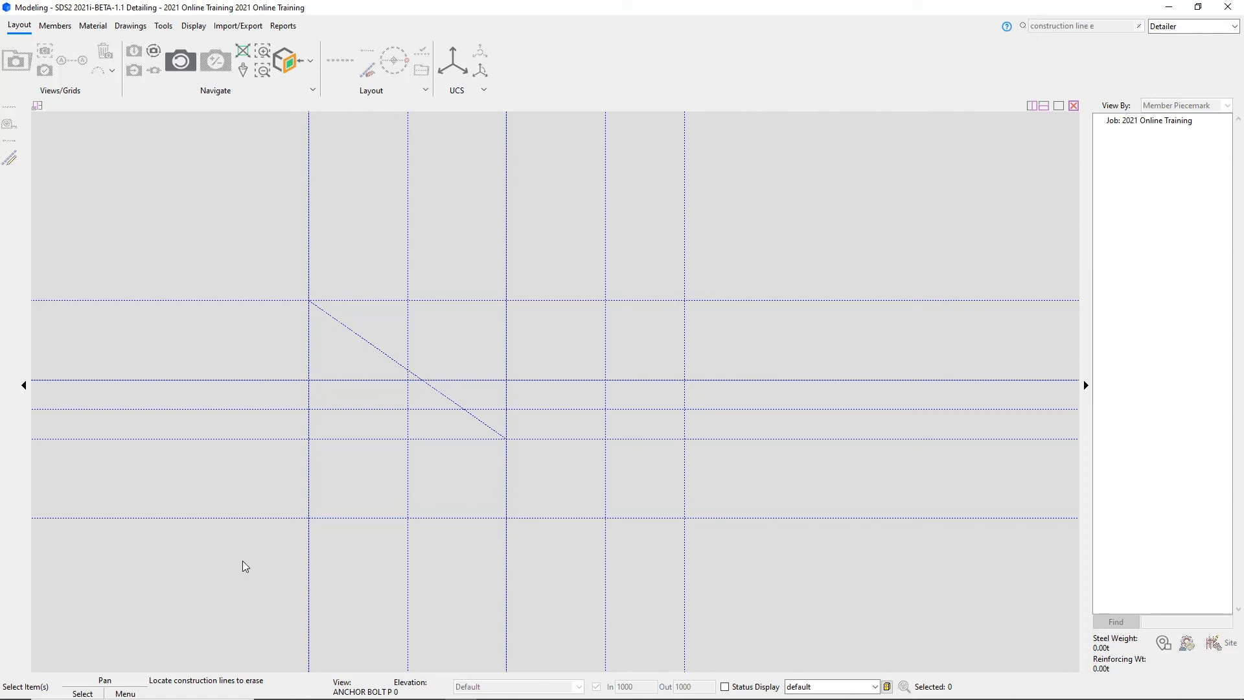
pyautogui.click(366, 341)
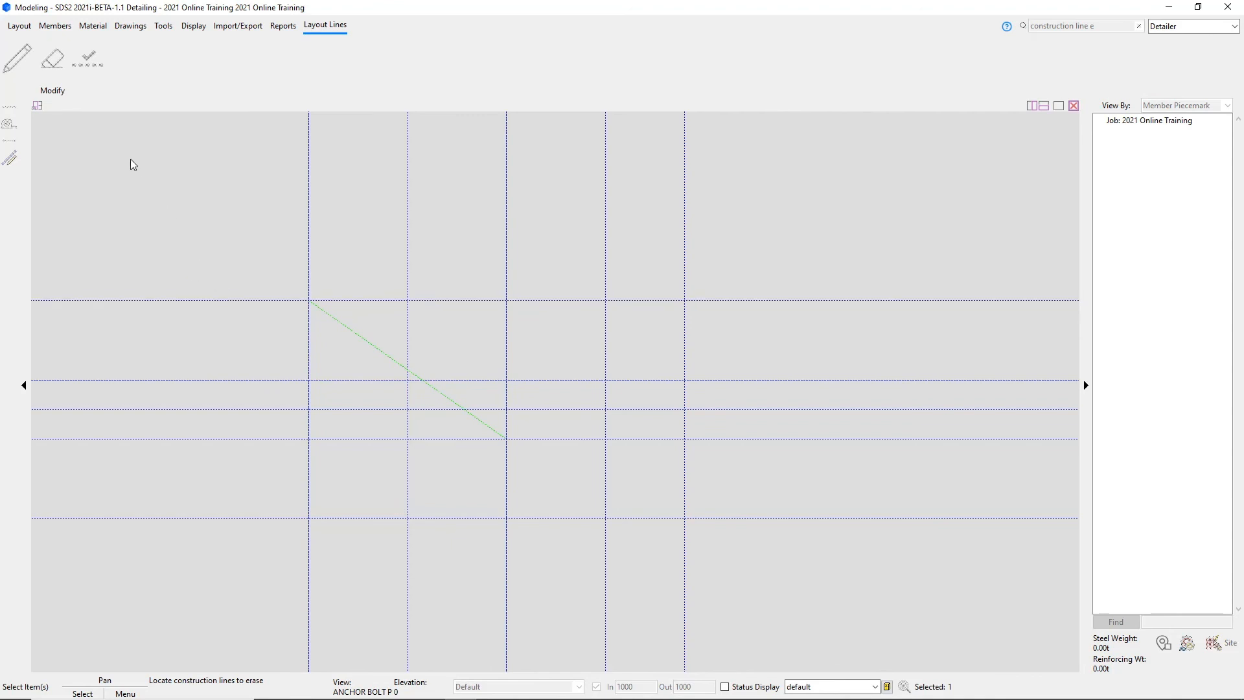
pyautogui.rightClick(165, 247)
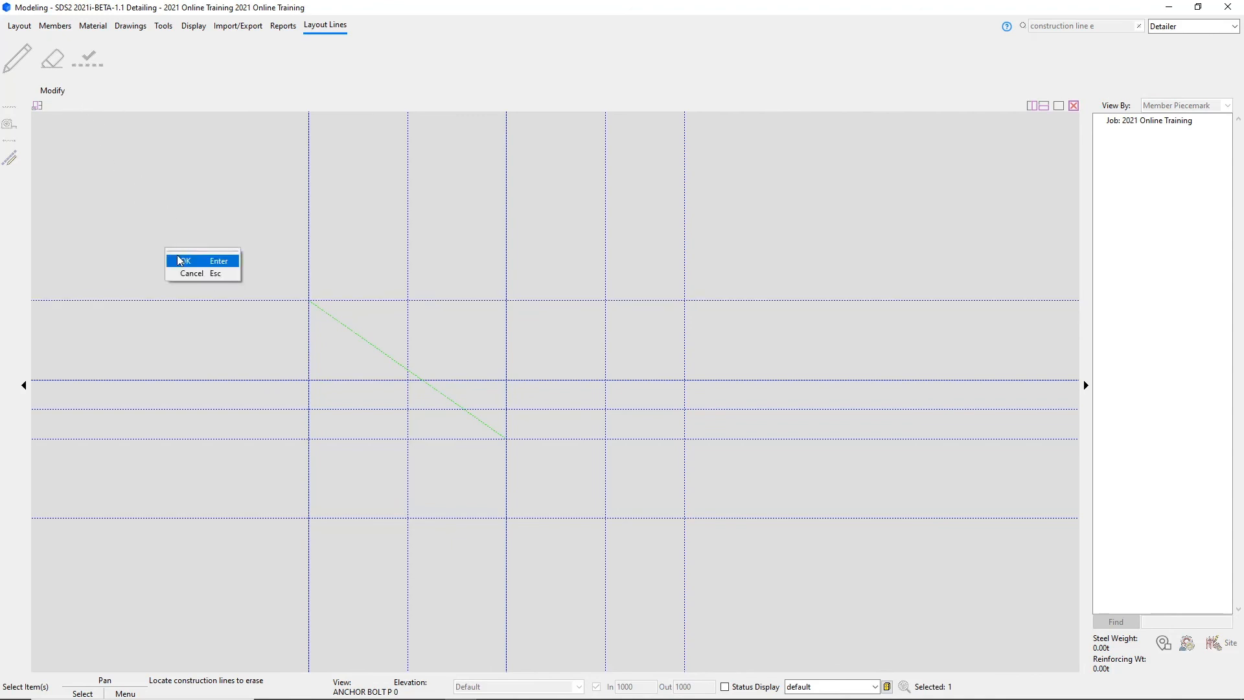
pyautogui.click(177, 255)
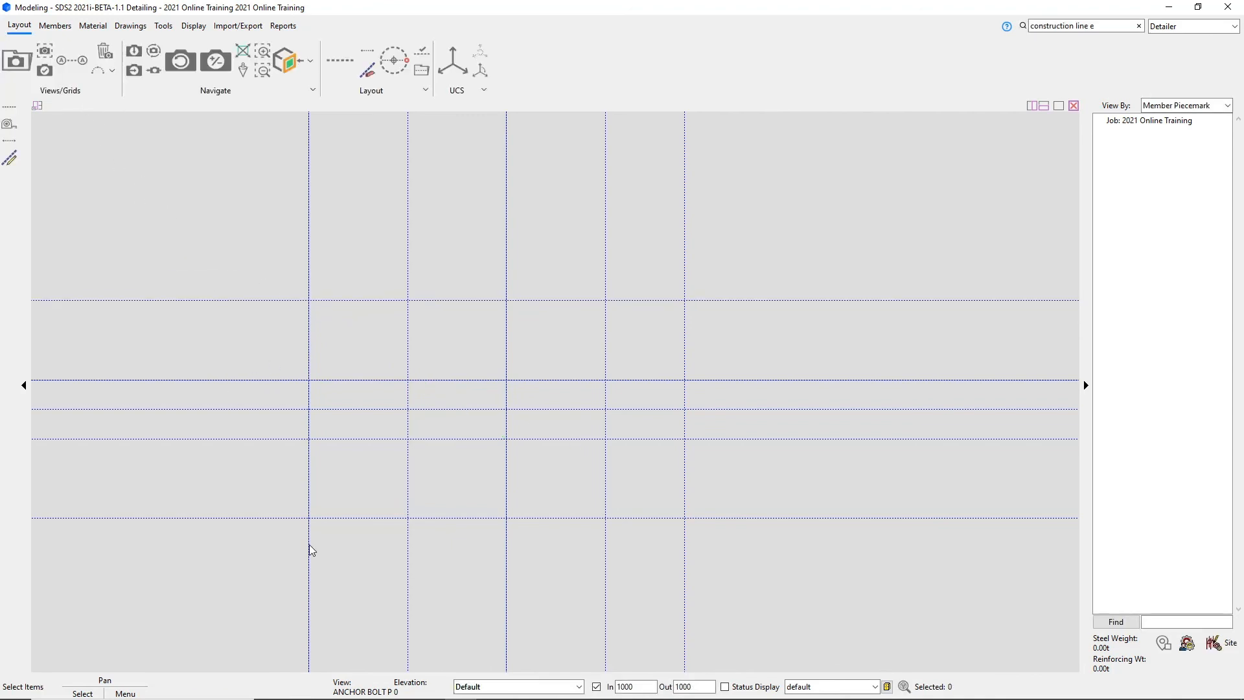